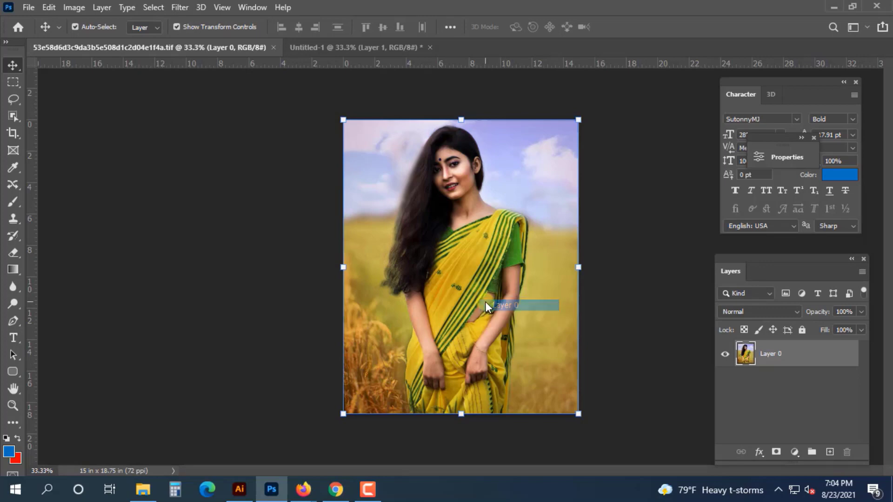
# Step: Duplicate Layer 0 as "Layer 0 copy" and keep the copy as the active layer
pyautogui.rightClick(770, 353)
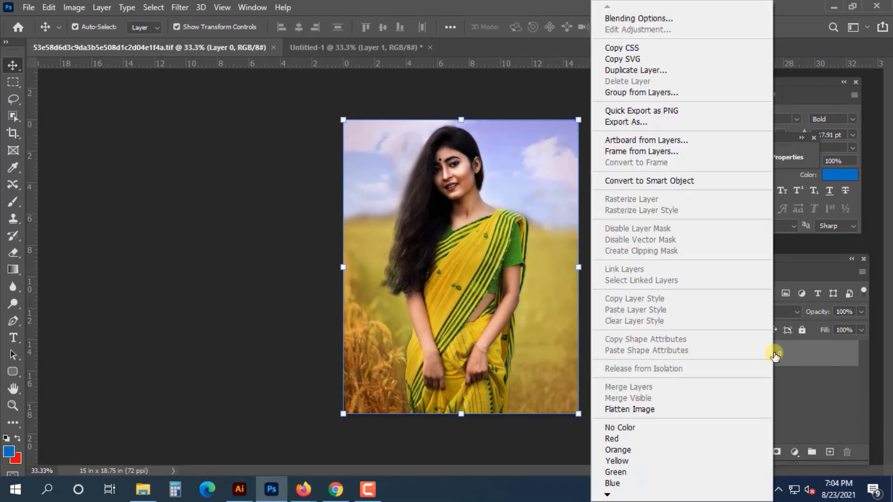
pyautogui.click(629, 71)
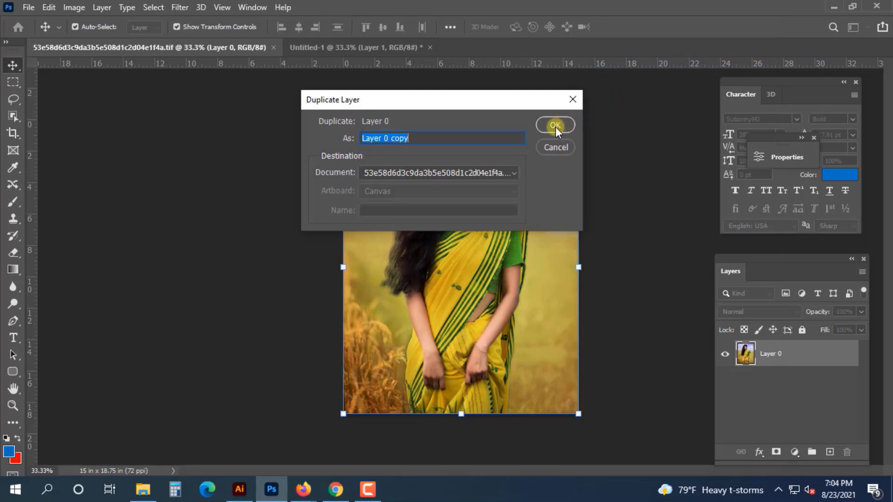
pyautogui.click(556, 126)
pyautogui.rightClick(481, 266)
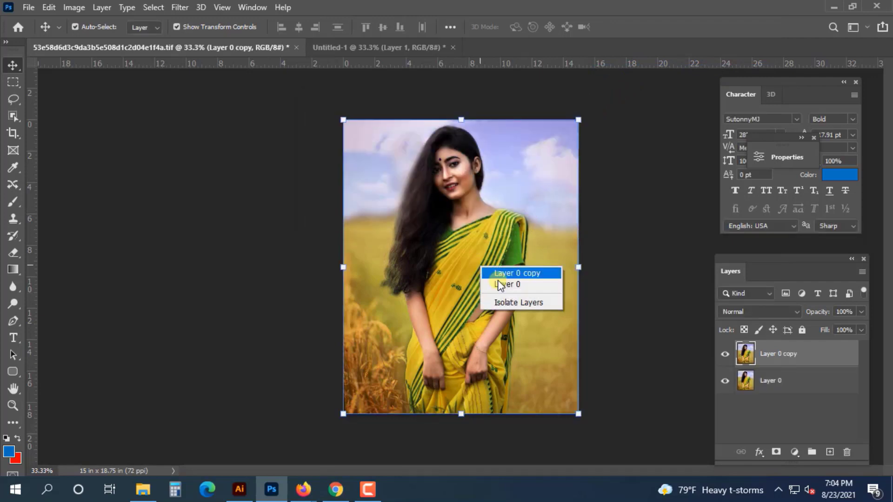
pyautogui.click(501, 276)
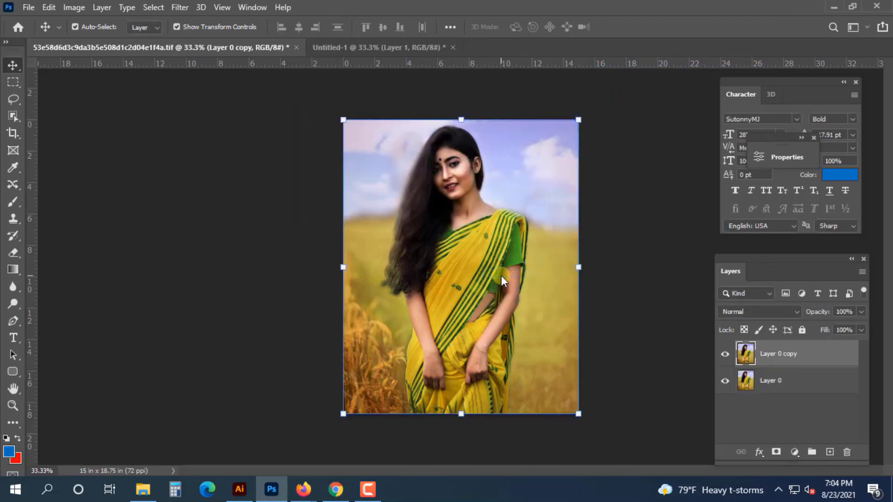
pyautogui.rightClick(506, 279)
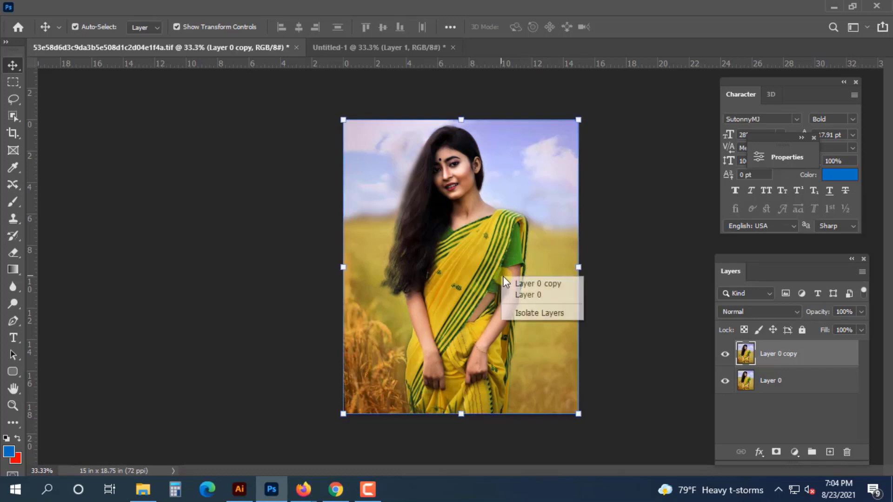
pyautogui.click(509, 280)
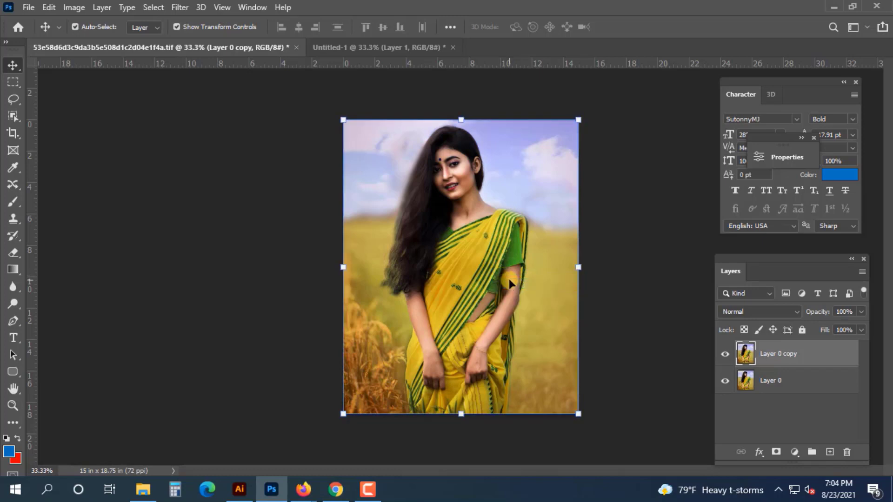
# Step: Select the woman with Select Subject and feather the selection by 20 pixels
pyautogui.click(13, 116)
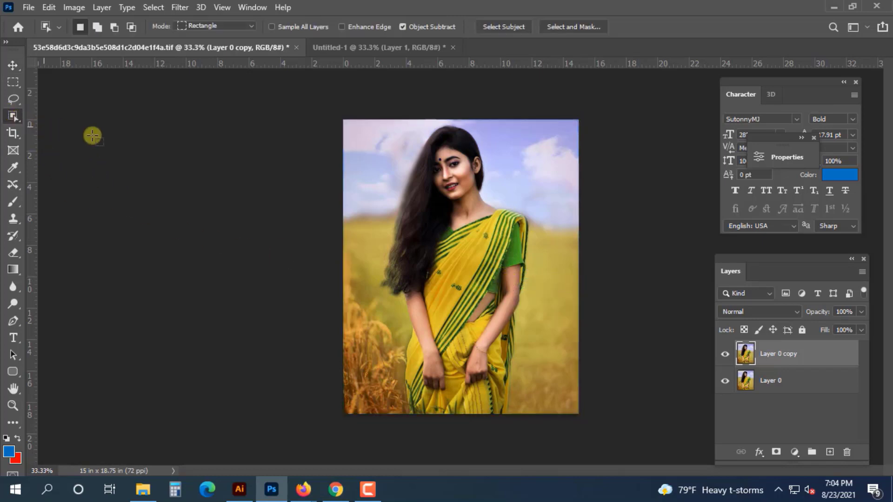
pyautogui.click(496, 27)
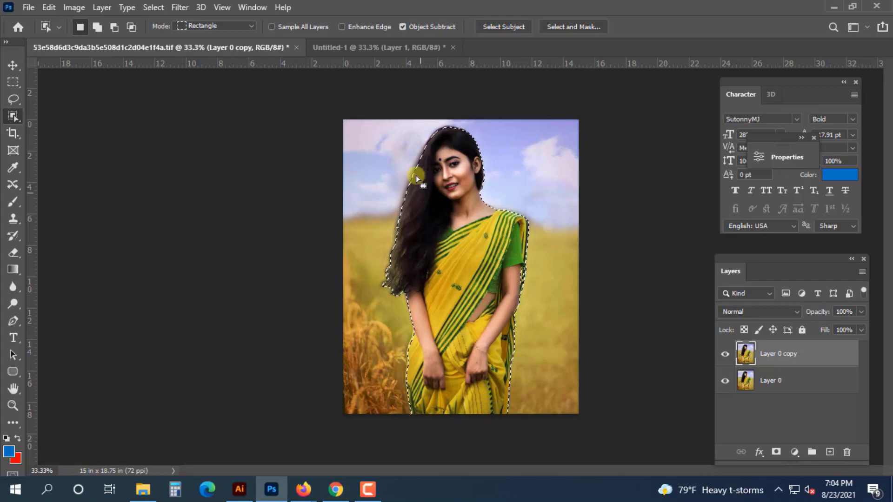
pyautogui.rightClick(397, 149)
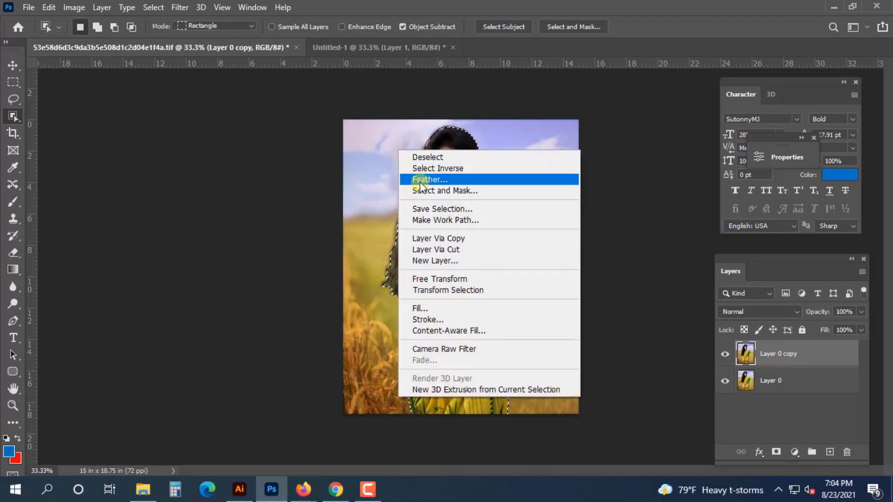
pyautogui.click(420, 182)
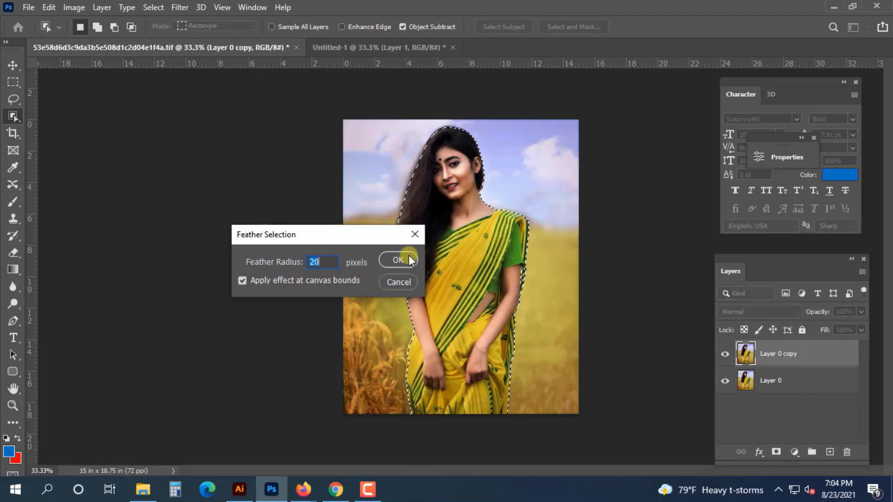
pyautogui.click(394, 257)
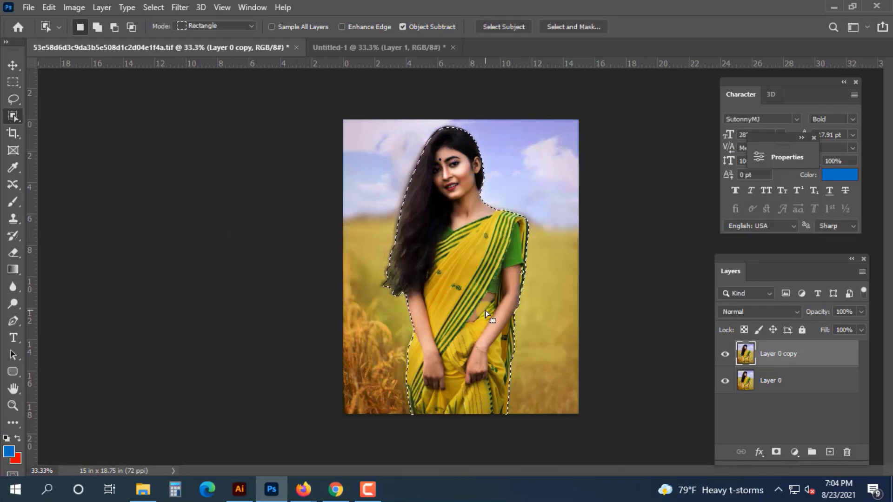
# Step: Copy the selected woman to a new layer with Layer Via Copy and switch to the Move tool
pyautogui.rightClick(476, 250)
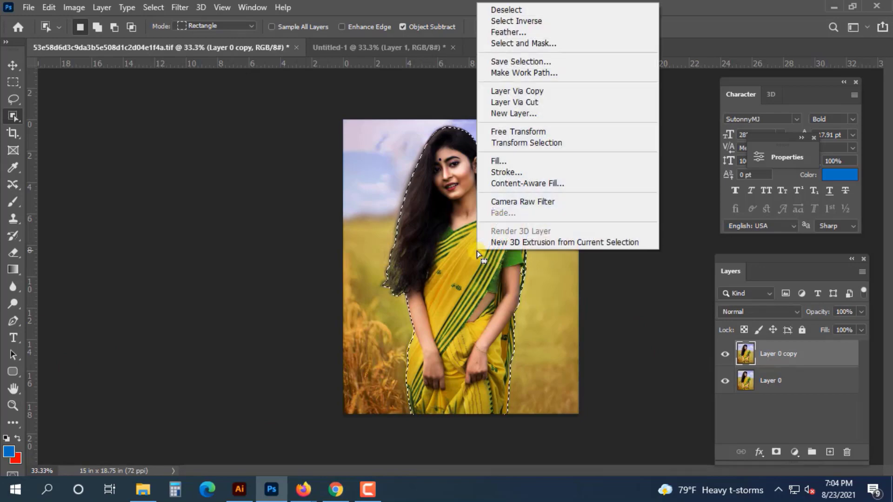
pyautogui.click(530, 91)
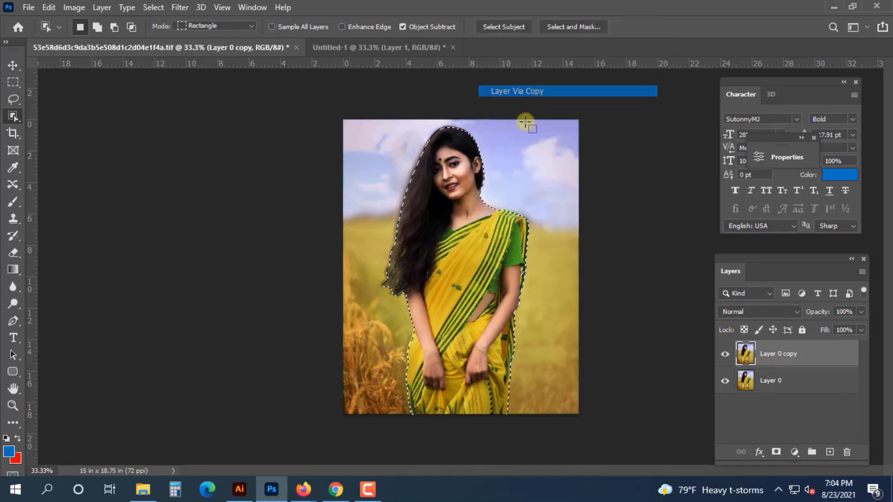
pyautogui.click(14, 67)
pyautogui.click(283, 226)
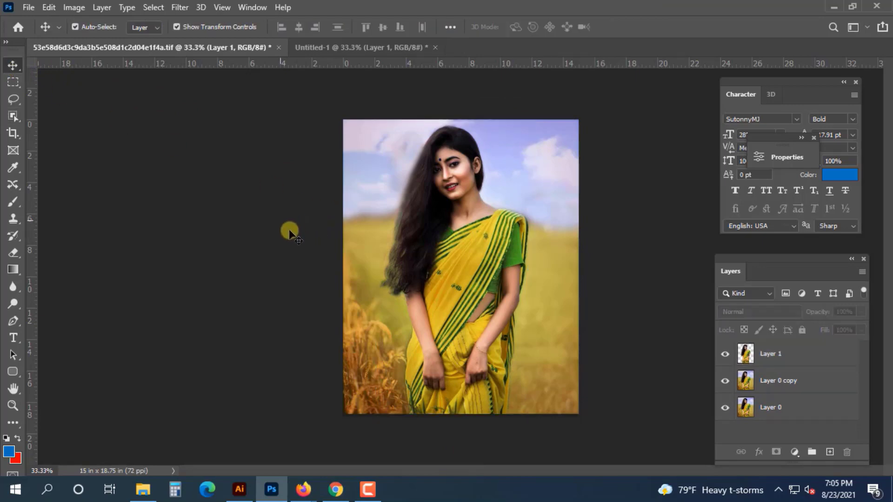
# Step: Make the original Layer 0 active and start Sky Replacement on it
pyautogui.click(562, 336)
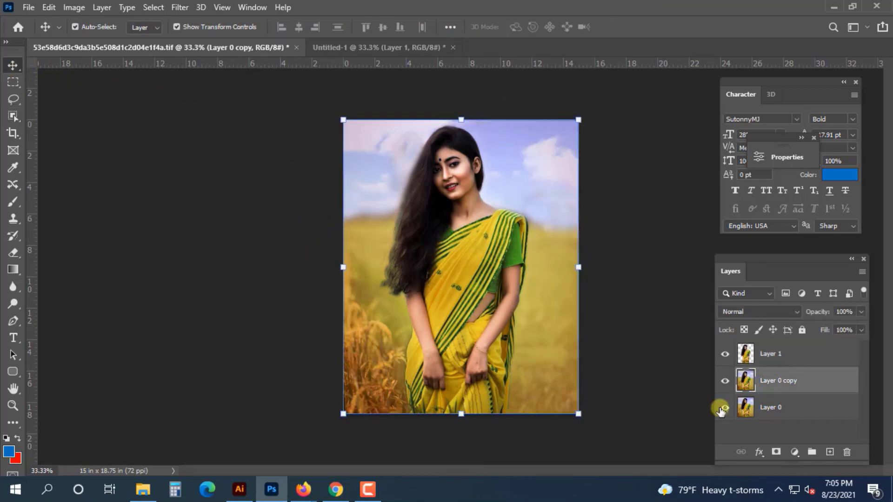
pyautogui.click(745, 408)
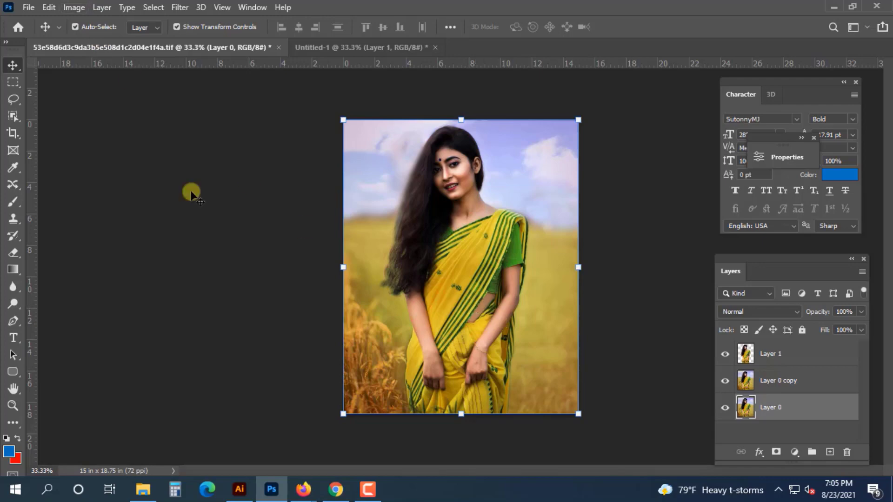
pyautogui.click(73, 8)
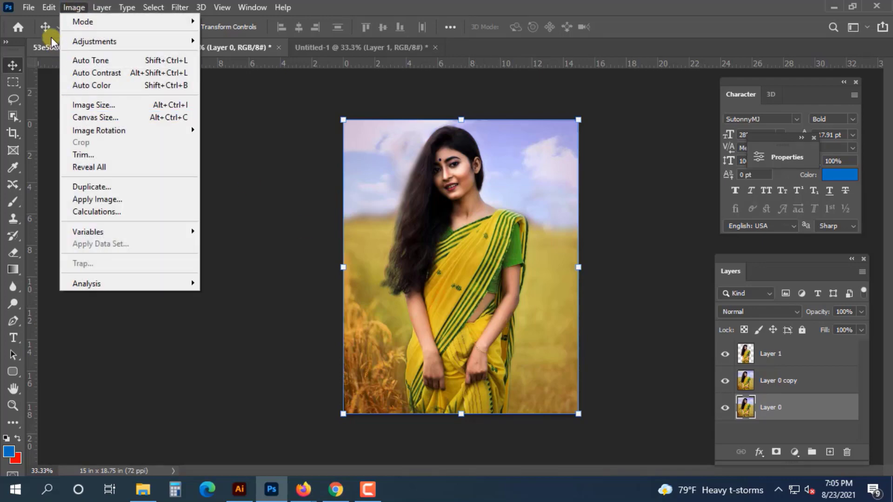
pyautogui.moveTo(49, 7)
pyautogui.click(96, 342)
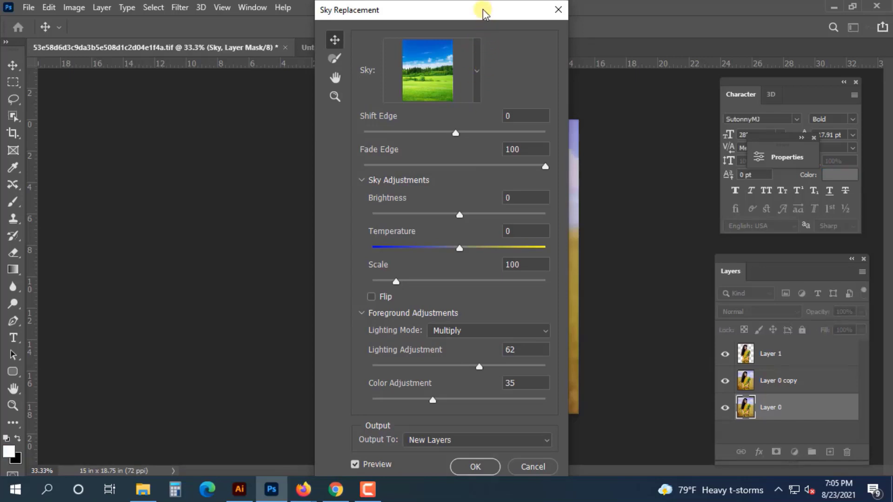
# Step: Apply the blue sky with trees and green field as the replacement sky, output to New Layers
pyautogui.moveTo(483, 9); pyautogui.dragTo(753, 27)
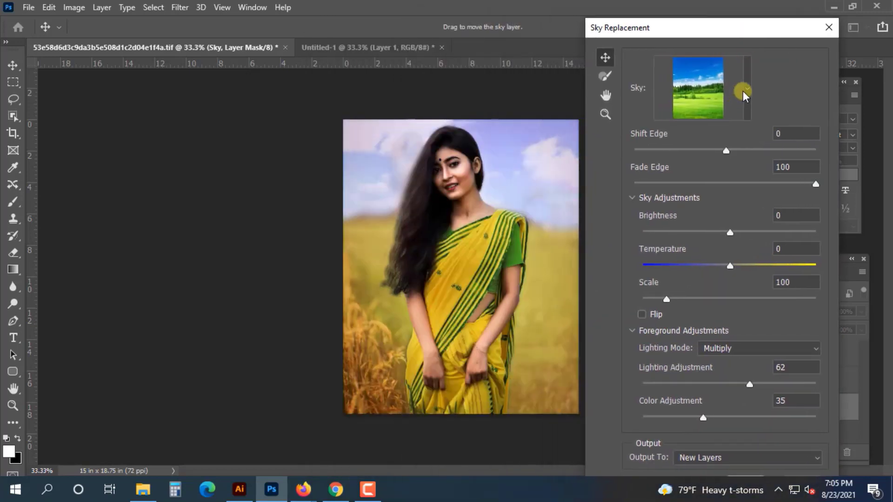
pyautogui.click(746, 89)
pyautogui.click(703, 93)
pyautogui.click(746, 88)
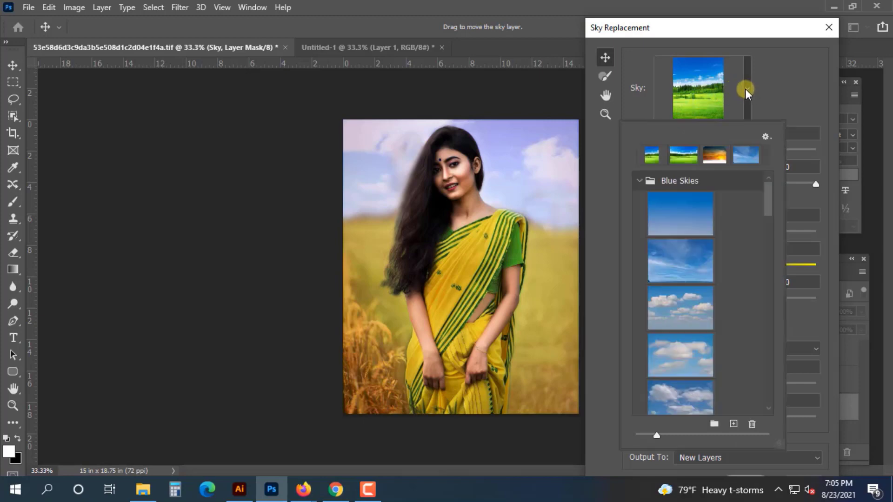
pyautogui.click(707, 86)
pyautogui.moveTo(760, 26); pyautogui.dragTo(674, 67)
pyautogui.click(620, 135)
pyautogui.click(619, 127)
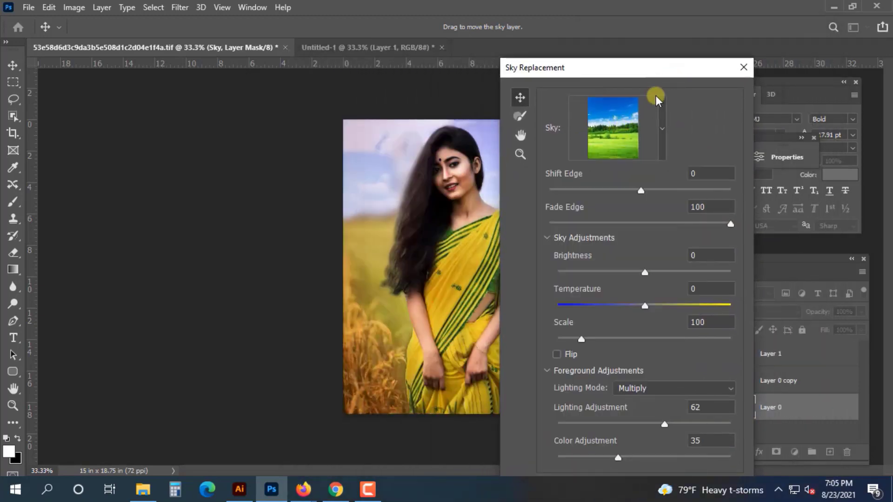
pyautogui.click(633, 116)
pyautogui.moveTo(663, 72); pyautogui.dragTo(615, 27)
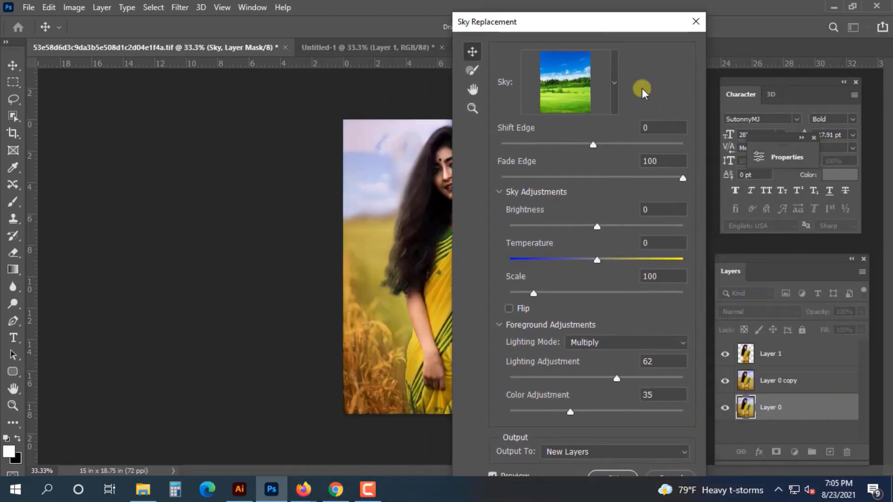
pyautogui.click(615, 476)
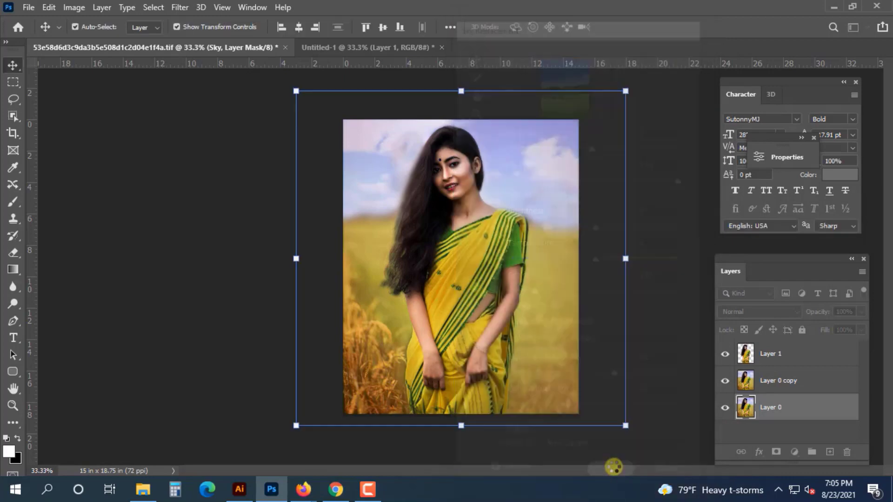
# Step: Hide Layer 0 copy and Layer 1 above the Sky Replacement Group
pyautogui.scroll(-1, 726, 419)
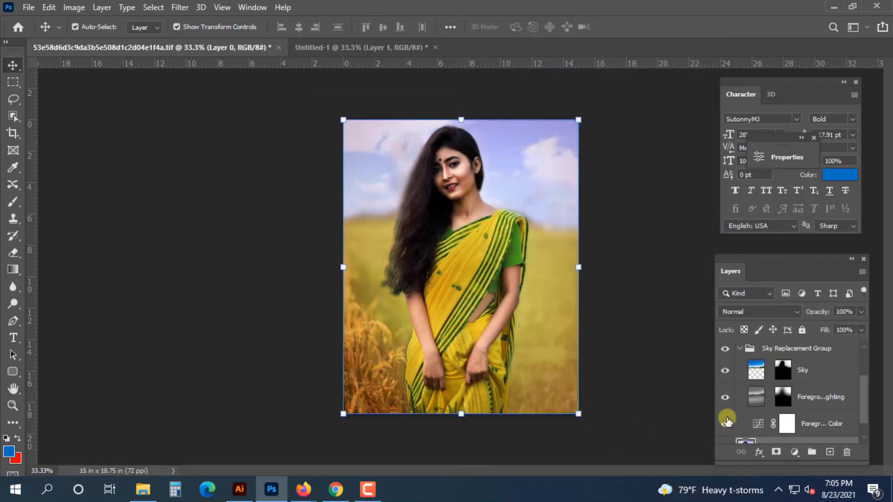
pyautogui.scroll(1, 725, 419)
pyautogui.click(522, 295)
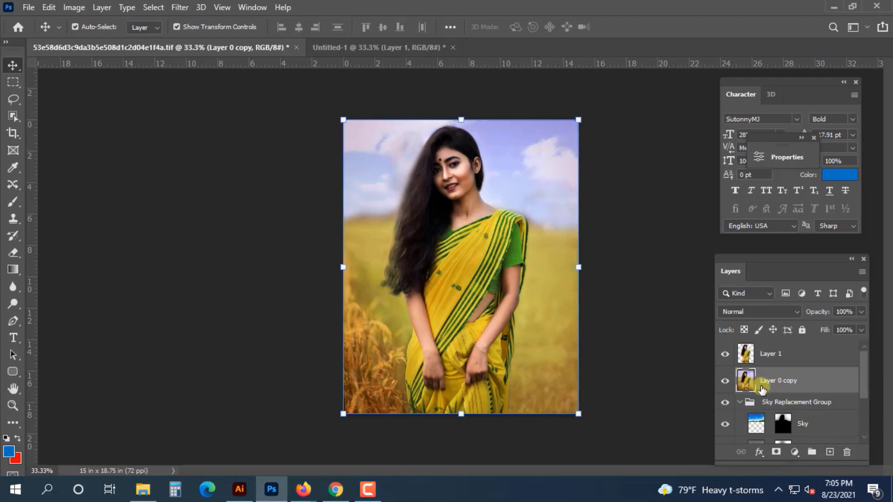
pyautogui.scroll(-3, 762, 390)
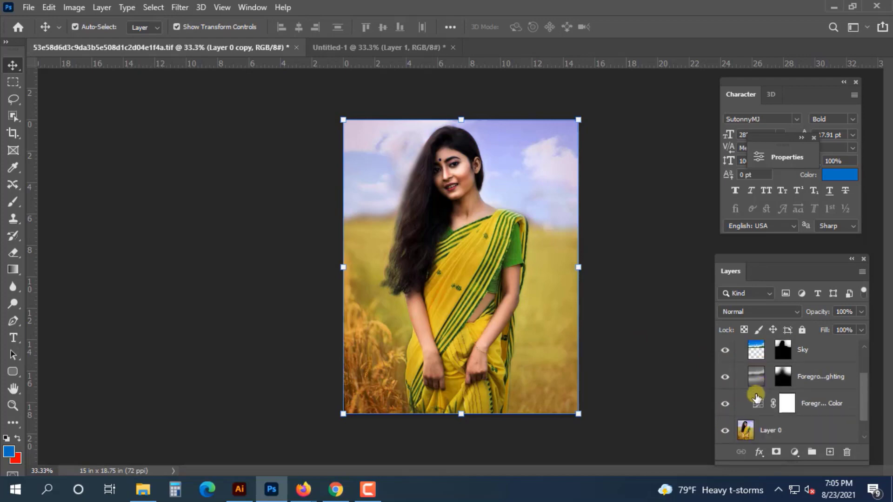
pyautogui.scroll(3, 758, 390)
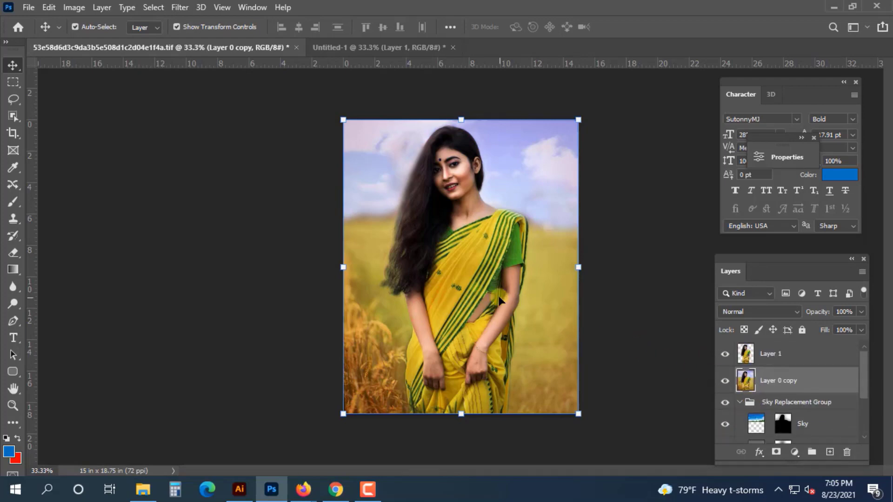
pyautogui.click(725, 381)
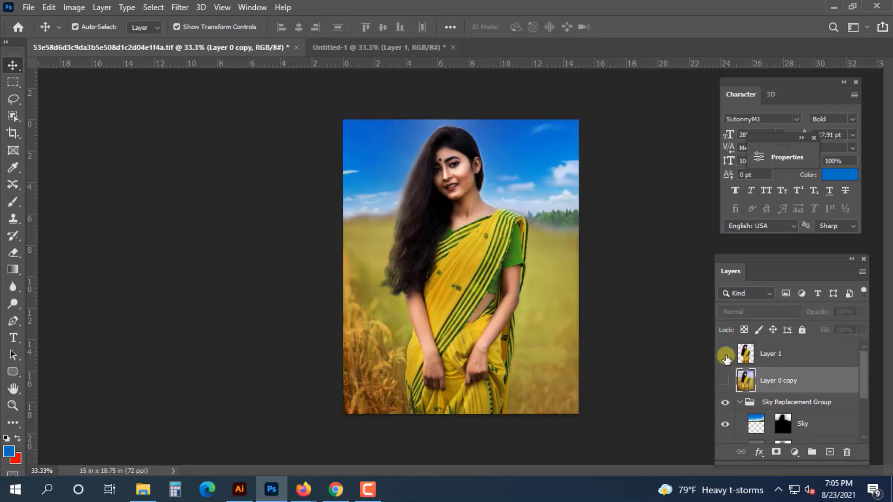
pyautogui.click(725, 355)
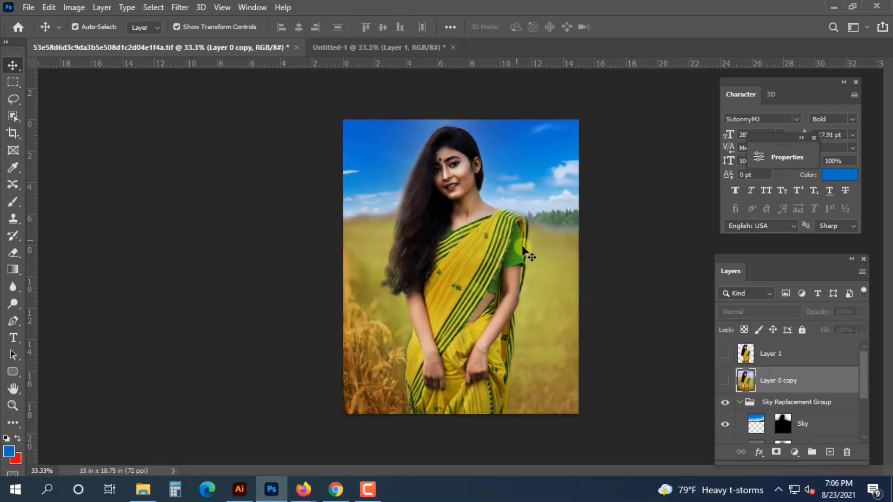
# Step: Bring the rice field image from Untitled-1 into the portrait document, directly above the Foreground Color layer
pyautogui.click(485, 280)
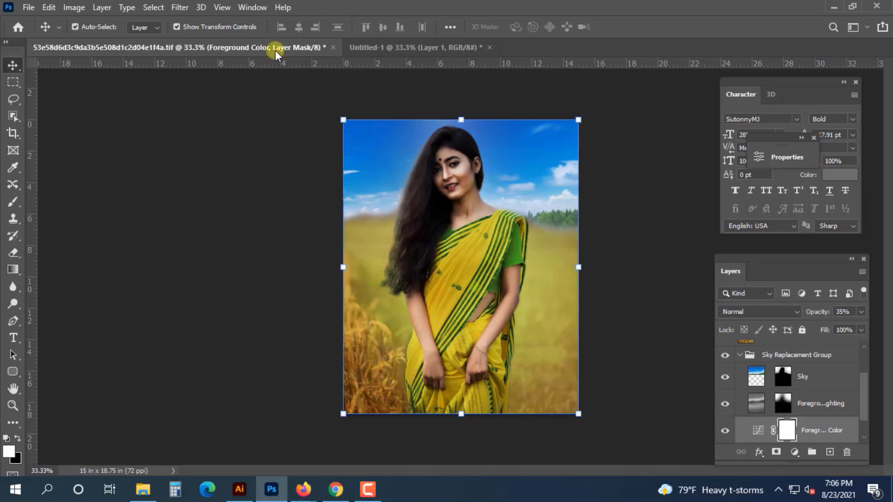
pyautogui.click(378, 50)
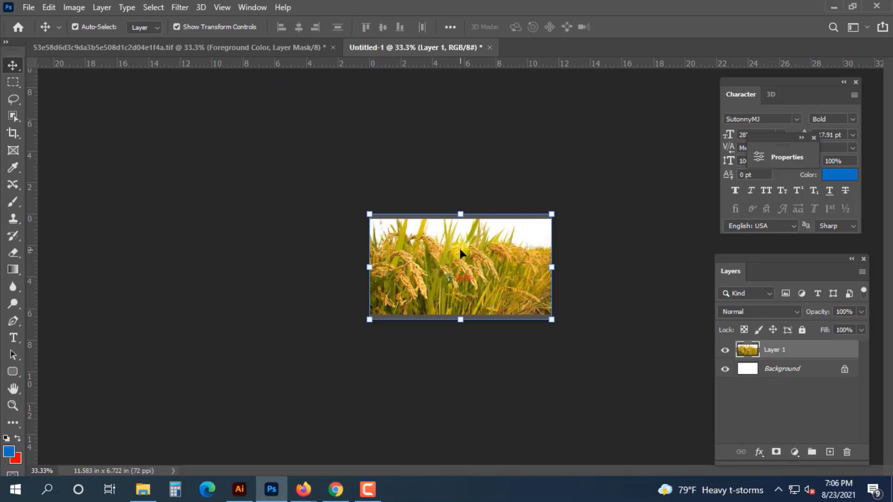
pyautogui.moveTo(482, 274); pyautogui.dragTo(433, 306)
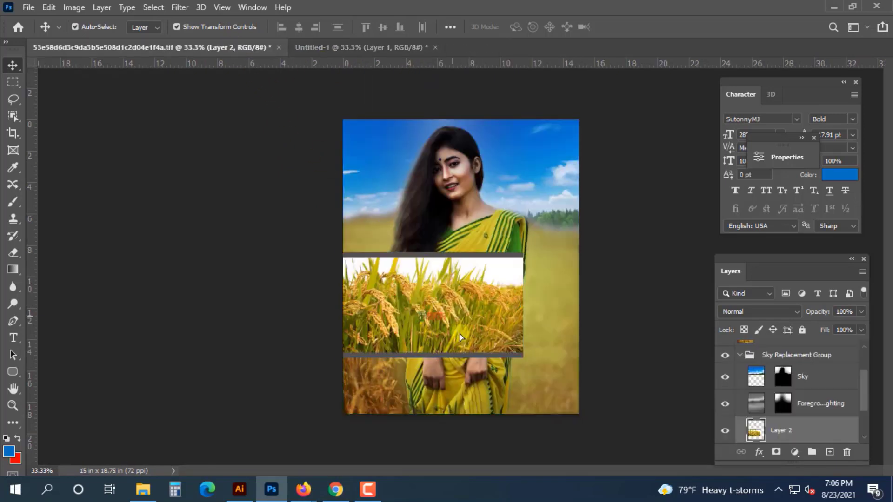
# Step: Place the rice field image along the bottom of the portrait and enlarge it to span the full canvas width
pyautogui.moveTo(457, 336); pyautogui.dragTo(452, 373)
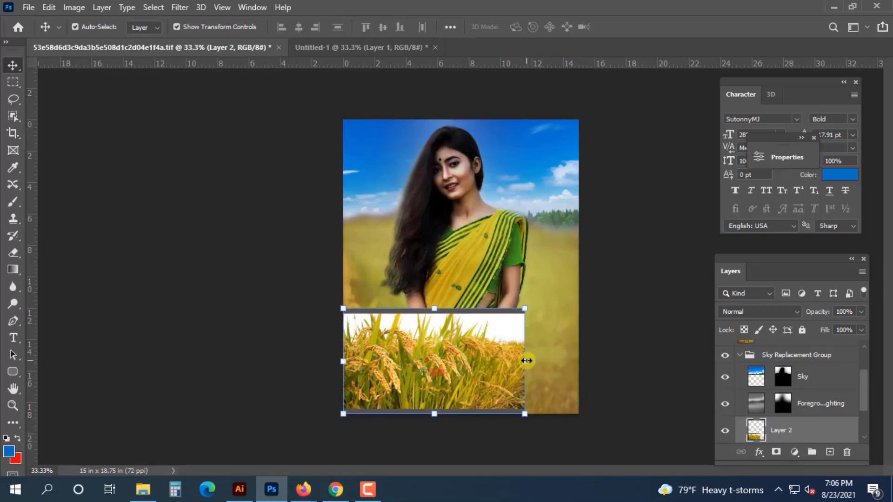
pyautogui.moveTo(525, 362)
pyautogui.mouseDown()
pyautogui.moveTo(588, 371)
pyautogui.moveTo(523, 359)
pyautogui.moveTo(522, 343)
pyautogui.moveTo(524, 365)
pyautogui.mouseUp()
pyautogui.press('Return')
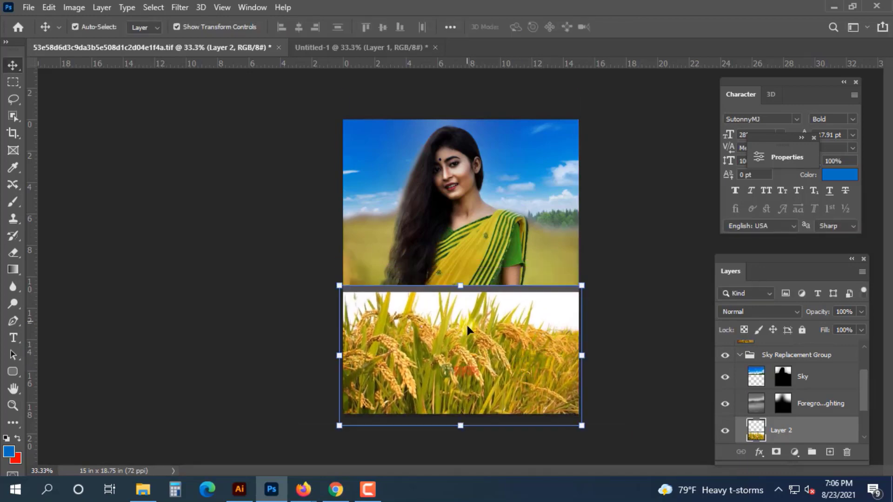
pyautogui.moveTo(467, 330); pyautogui.dragTo(470, 348)
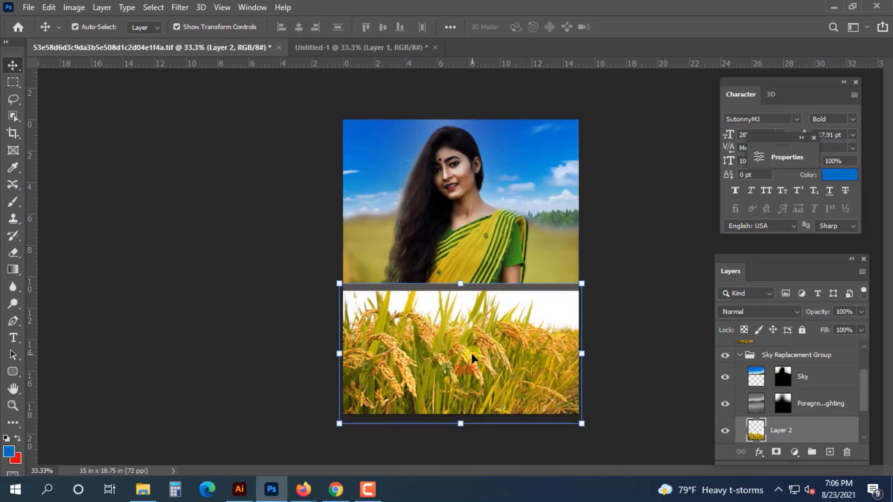
# Step: Reposition the rice field image along the bottom of the portrait and scale it to about 96% so it matches the canvas width
pyautogui.press('Up')
pyautogui.press('Up')
pyautogui.press('Up')
pyautogui.press('Up')
pyautogui.press('Up')
pyautogui.press('Up')
pyautogui.press('Up')
pyautogui.press('Up')
pyautogui.press('Up')
pyautogui.press('Up')
pyautogui.moveTo(460, 283)
pyautogui.mouseDown()
pyautogui.moveTo(461, 268)
pyautogui.moveTo(465, 298)
pyautogui.mouseUp()
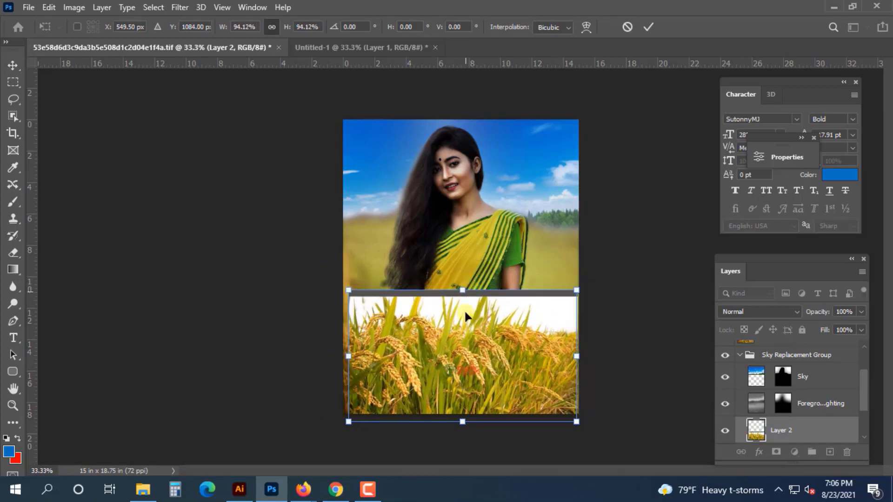
pyautogui.moveTo(349, 360); pyautogui.dragTo(343, 357)
pyautogui.press('Return')
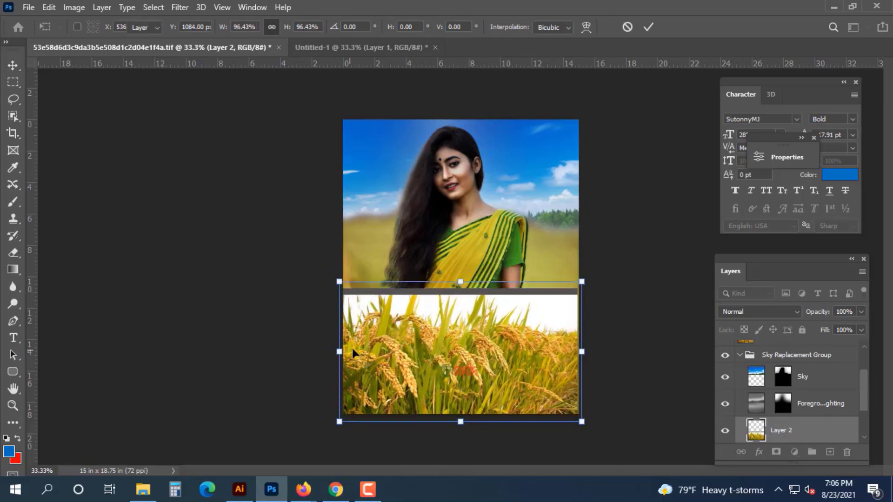
# Step: Move the rice field layer down the stack to directly below Layer 0 and deselect it
pyautogui.hotkey('ctrl', '[')
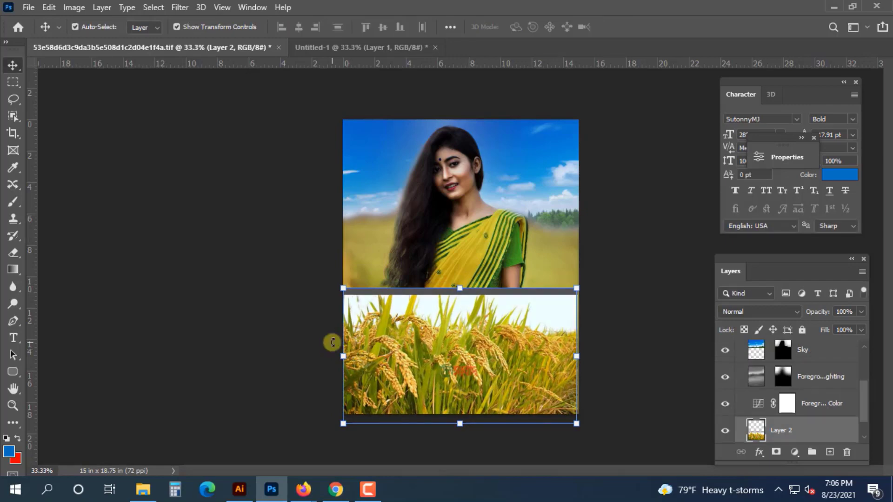
pyautogui.hotkey('ctrl', '[')
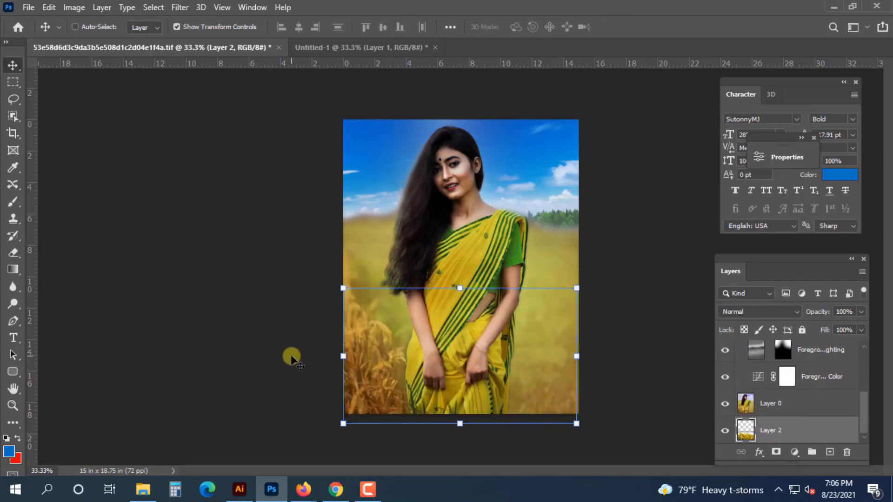
pyautogui.keyDown('ctrl'); pyautogui.click(305, 406); pyautogui.keyUp('ctrl')
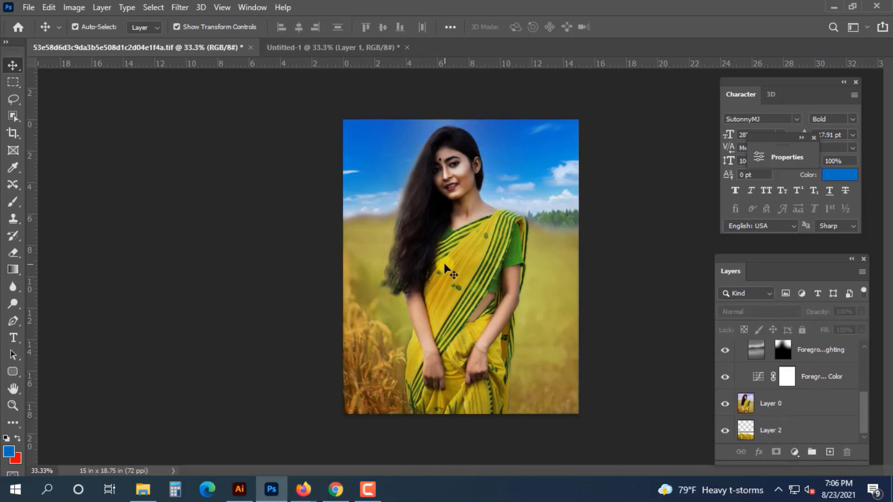
# Step: Select Layer 0 and bring it to the top of the layer stack
pyautogui.keyDown('ctrl'); pyautogui.click(444, 267); pyautogui.keyUp('ctrl')
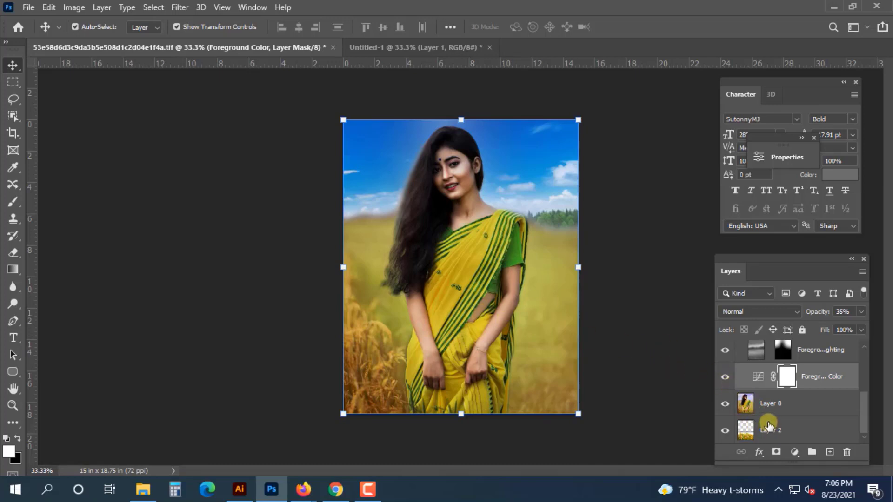
pyautogui.scroll(2, 768, 425)
pyautogui.scroll(-2, 768, 424)
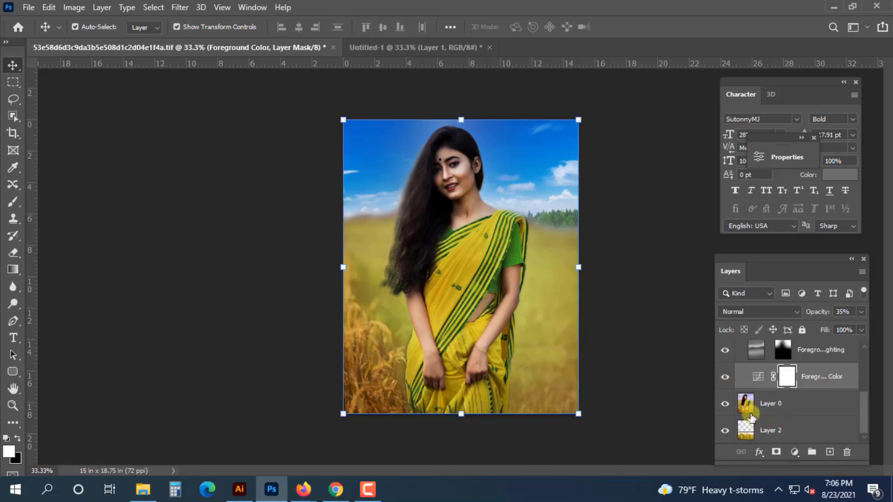
pyautogui.click(746, 407)
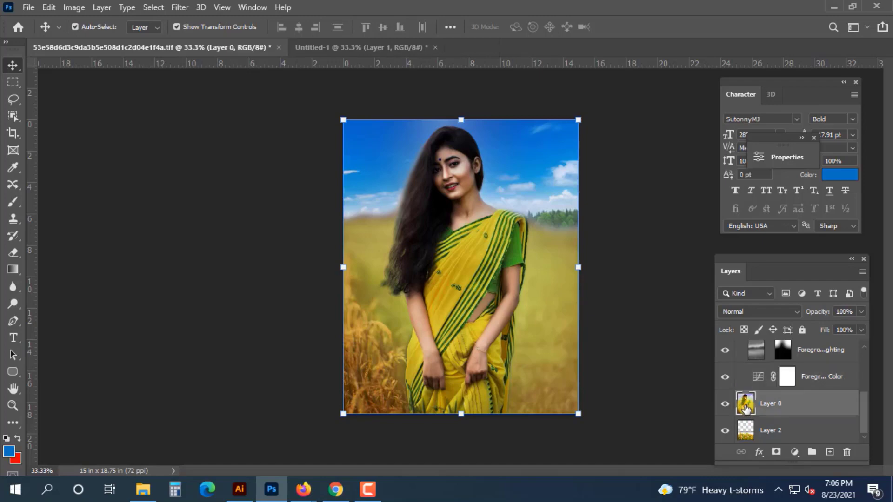
pyautogui.doubleClick(746, 407)
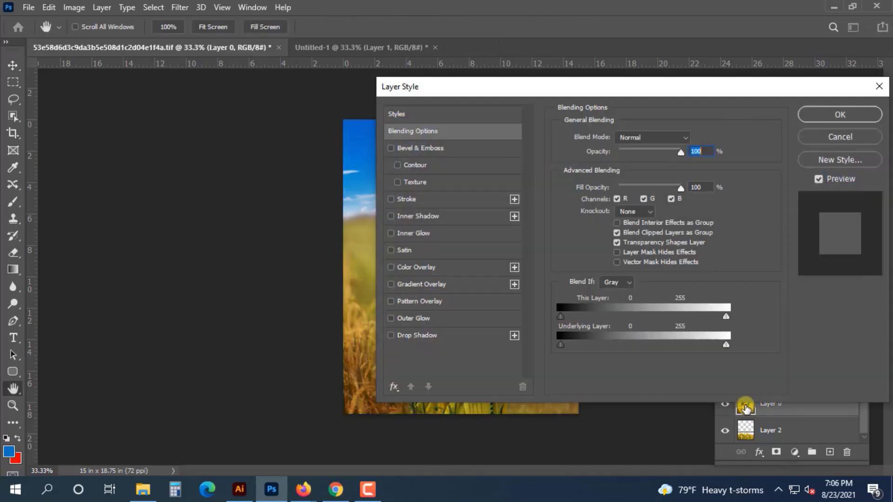
pyautogui.press('Escape')
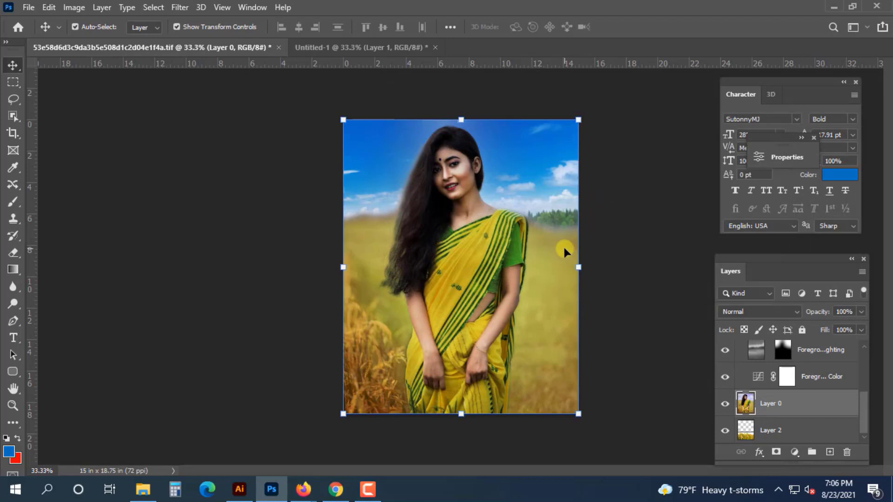
pyautogui.hotkey('ctrl', 'shift', ']')
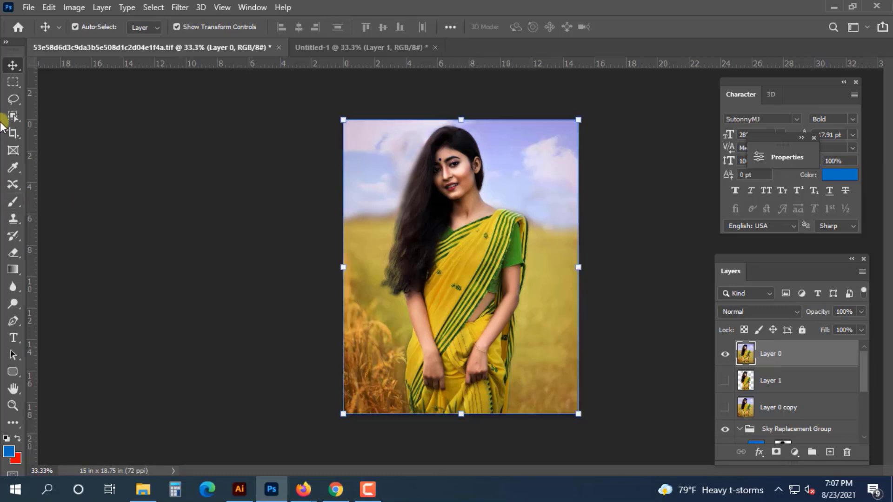
# Step: Replace the woman's torso on Layer 0 with a Content-Aware fill, using a freehand selection feathered by 5 pixels, and deselect
pyautogui.click(14, 184)
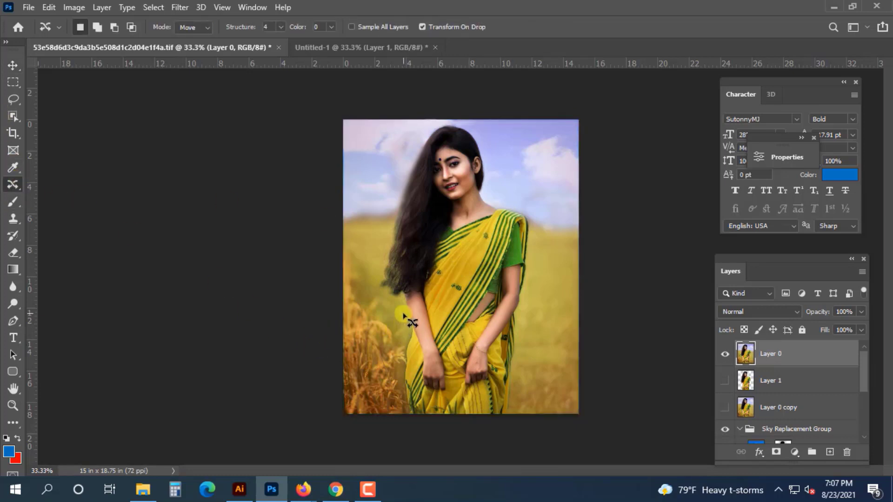
pyautogui.moveTo(395, 302)
pyautogui.mouseDown()
pyautogui.moveTo(376, 277)
pyautogui.moveTo(394, 213)
pyautogui.mouseUp()
pyautogui.moveTo(396, 210)
pyautogui.mouseDown()
pyautogui.moveTo(499, 200)
pyautogui.moveTo(521, 210)
pyautogui.moveTo(537, 228)
pyautogui.moveTo(541, 279)
pyautogui.moveTo(514, 359)
pyautogui.moveTo(500, 368)
pyautogui.moveTo(422, 359)
pyautogui.moveTo(401, 337)
pyautogui.moveTo(383, 288)
pyautogui.mouseUp()
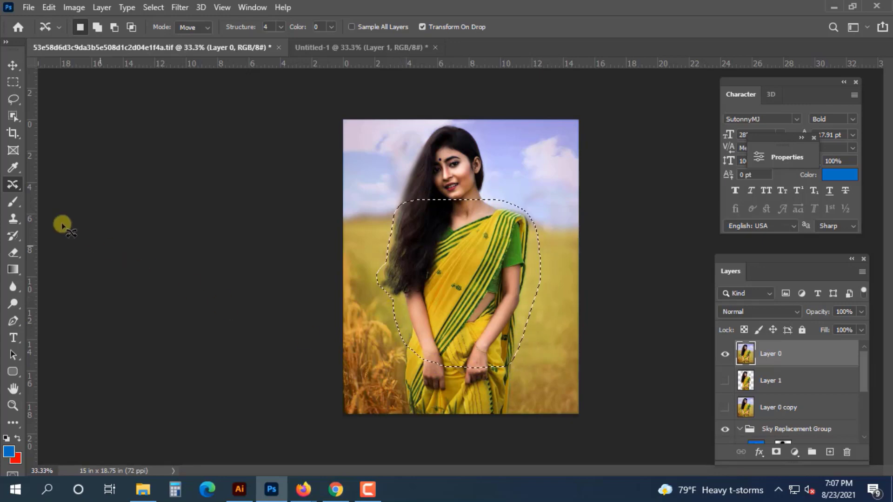
pyautogui.rightClick(420, 195)
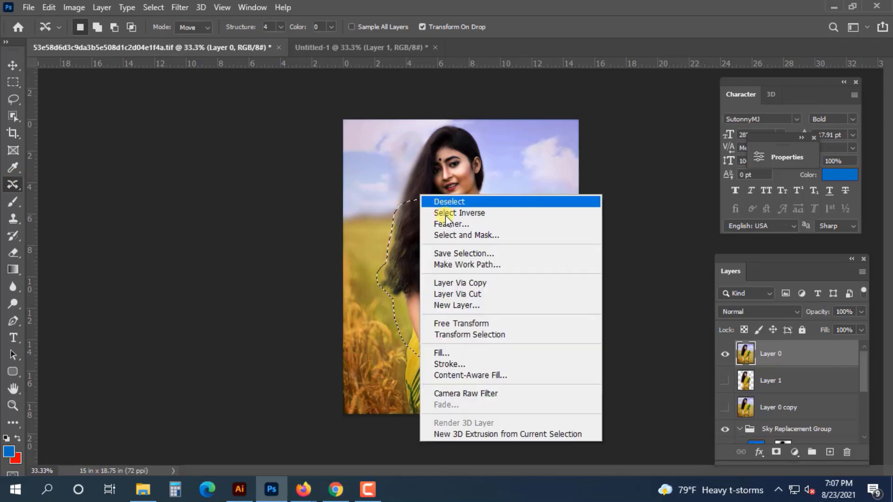
pyautogui.click(456, 226)
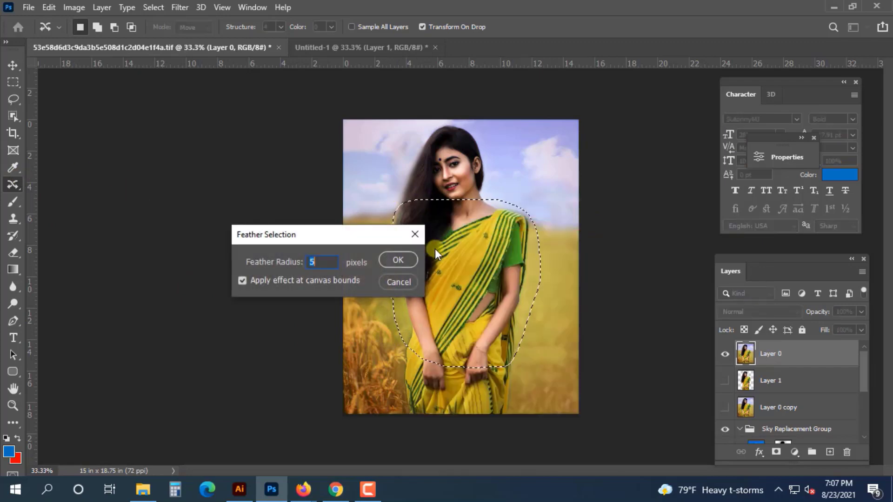
pyautogui.click(391, 260)
pyautogui.click(70, 8)
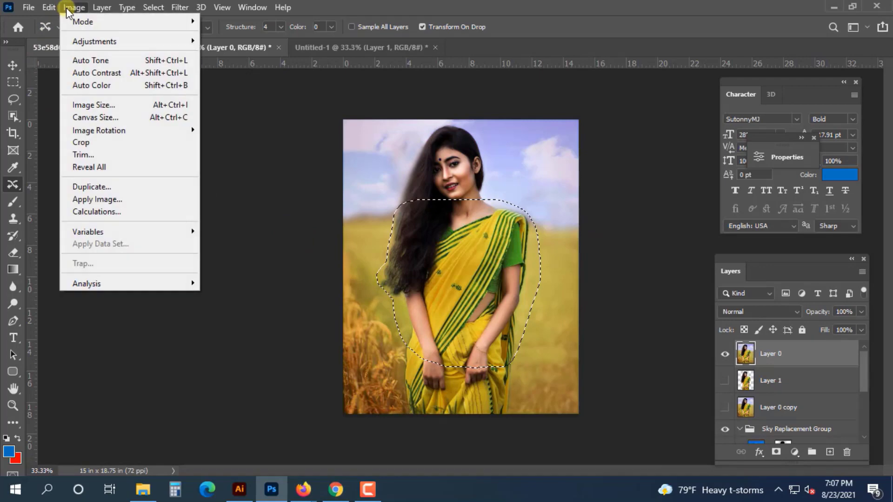
pyautogui.moveTo(48, 8)
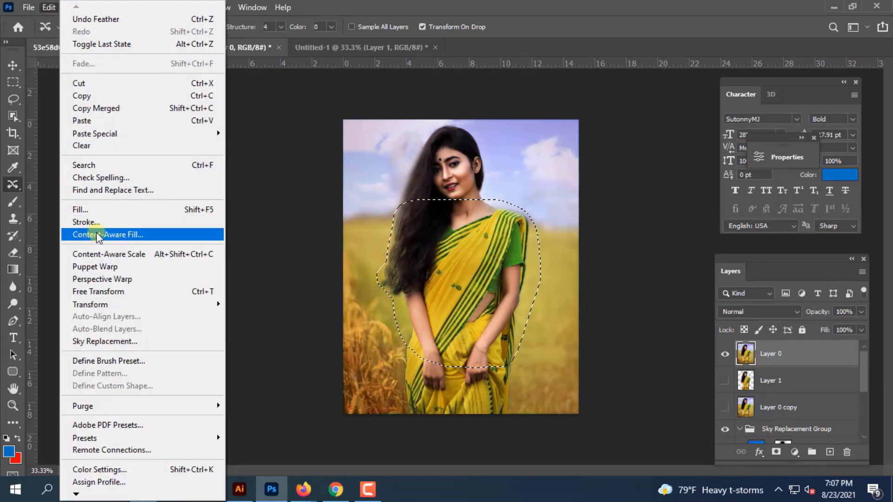
pyautogui.click(82, 210)
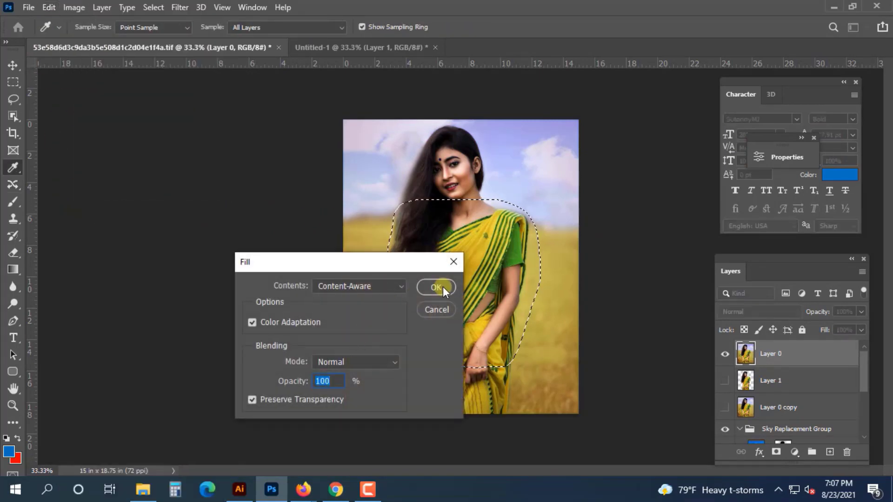
pyautogui.click(436, 287)
pyautogui.press('j')
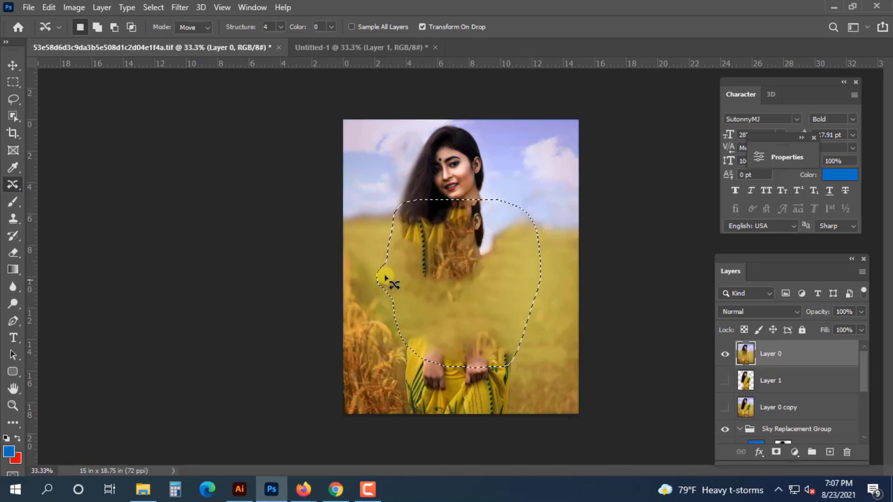
pyautogui.click(372, 225)
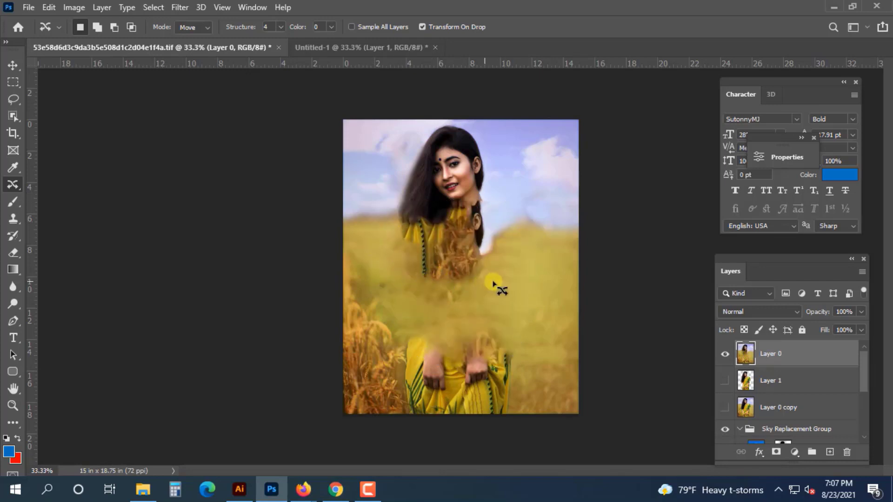
# Step: Outline the remaining hands and lower sari down to the canvas edge, replace them with a Content-Aware fill, and deselect
pyautogui.click(391, 233)
pyautogui.moveTo(492, 313)
pyautogui.mouseDown()
pyautogui.moveTo(519, 392)
pyautogui.moveTo(504, 444)
pyautogui.mouseUp()
pyautogui.moveTo(396, 416)
pyautogui.mouseDown()
pyautogui.moveTo(400, 353)
pyautogui.moveTo(425, 315)
pyautogui.moveTo(482, 309)
pyautogui.moveTo(490, 317)
pyautogui.mouseUp()
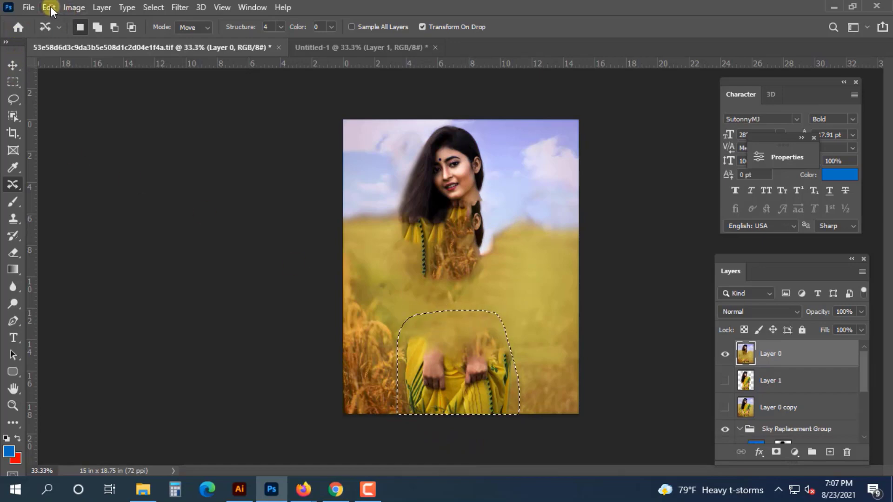
pyautogui.click(49, 7)
pyautogui.click(85, 211)
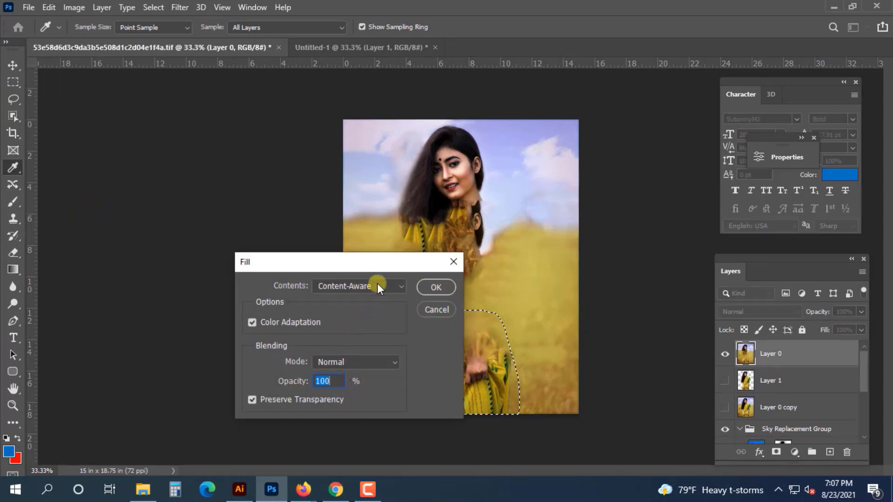
pyautogui.click(378, 285)
pyautogui.click(367, 285)
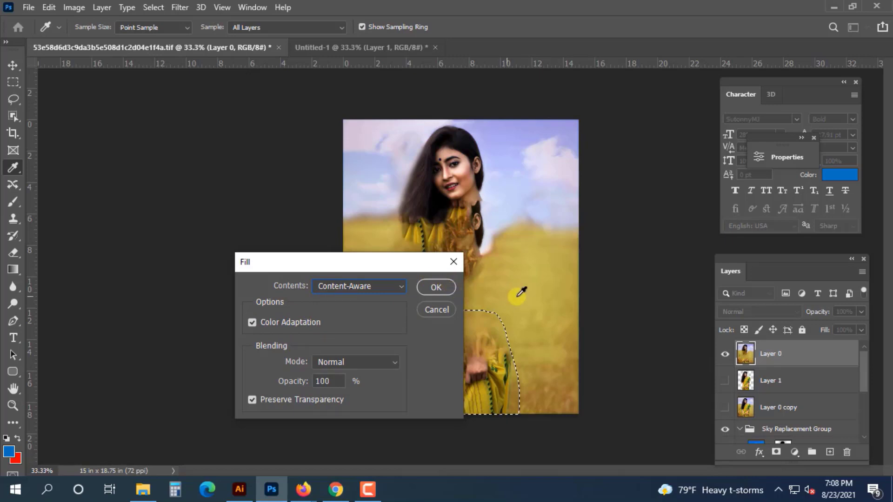
pyautogui.click(536, 314)
pyautogui.click(430, 289)
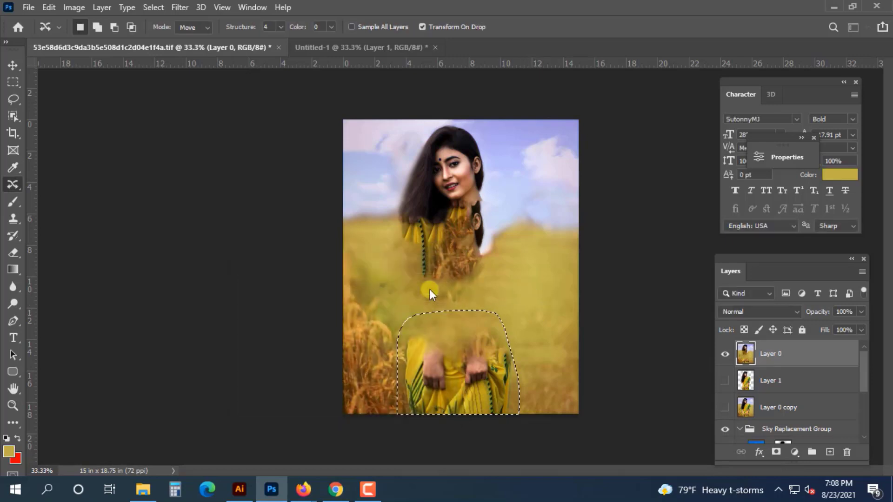
pyautogui.hotkey('ctrl', 'd')
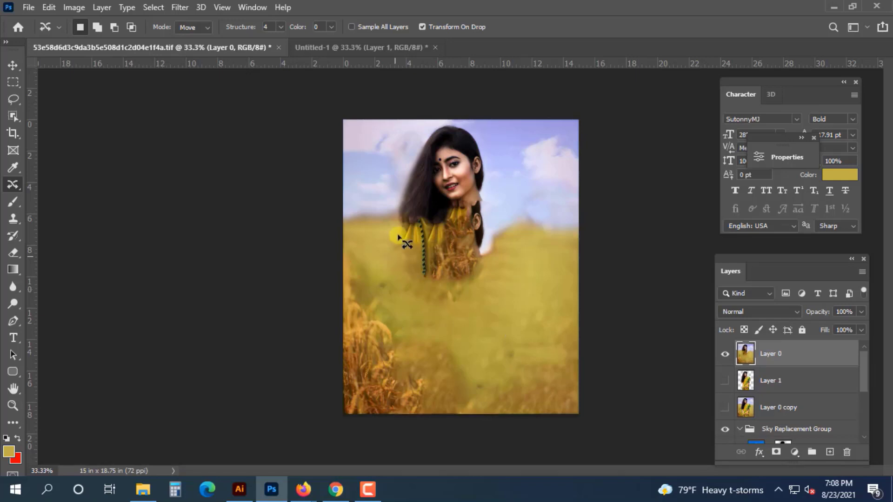
# Step: Try a Content-Aware fill on the torso remnants below the woman's neck, using a freehand selection feathered by 5 pixels
pyautogui.moveTo(401, 216); pyautogui.dragTo(470, 205)
pyautogui.moveTo(494, 266)
pyautogui.mouseDown()
pyautogui.moveTo(463, 299)
pyautogui.moveTo(403, 289)
pyautogui.moveTo(396, 233)
pyautogui.mouseUp()
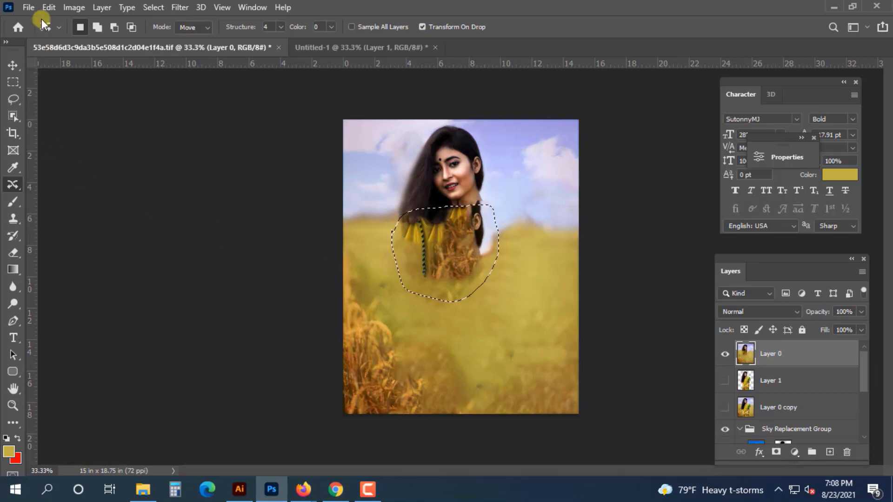
pyautogui.hotkey('shift', 'F6')
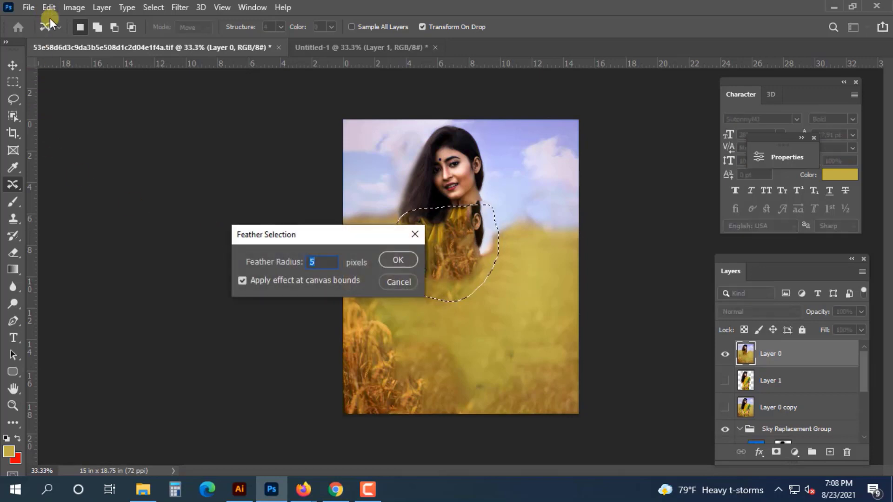
pyautogui.press('Return')
pyautogui.click(74, 8)
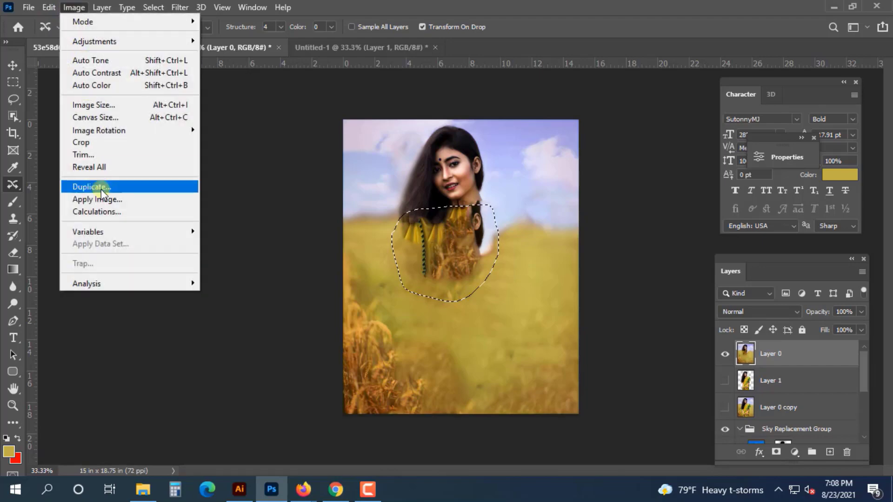
pyautogui.click(49, 8)
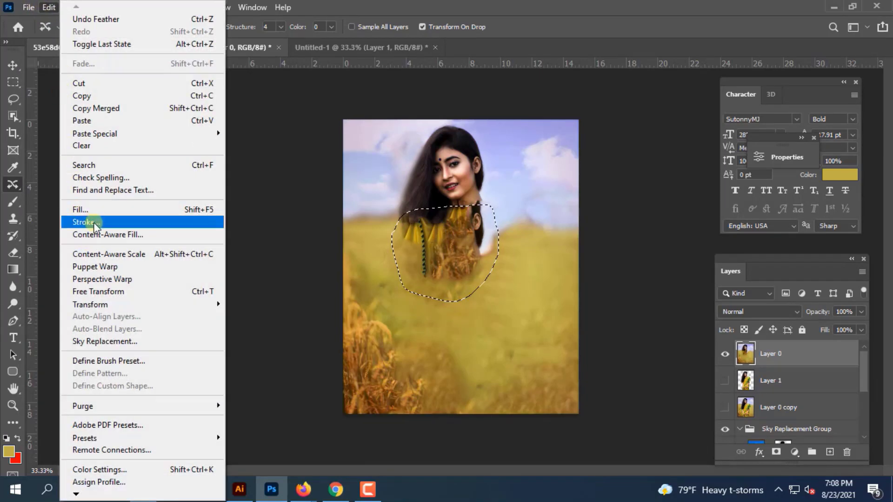
pyautogui.click(90, 210)
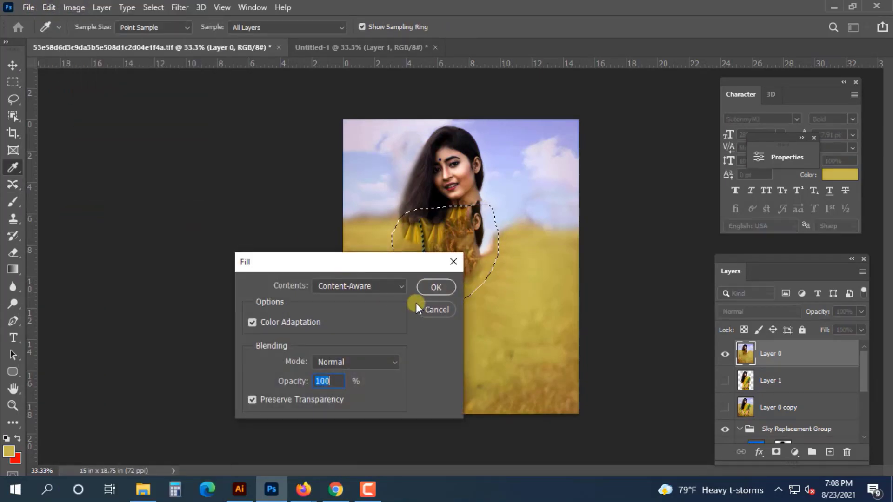
pyautogui.click(430, 284)
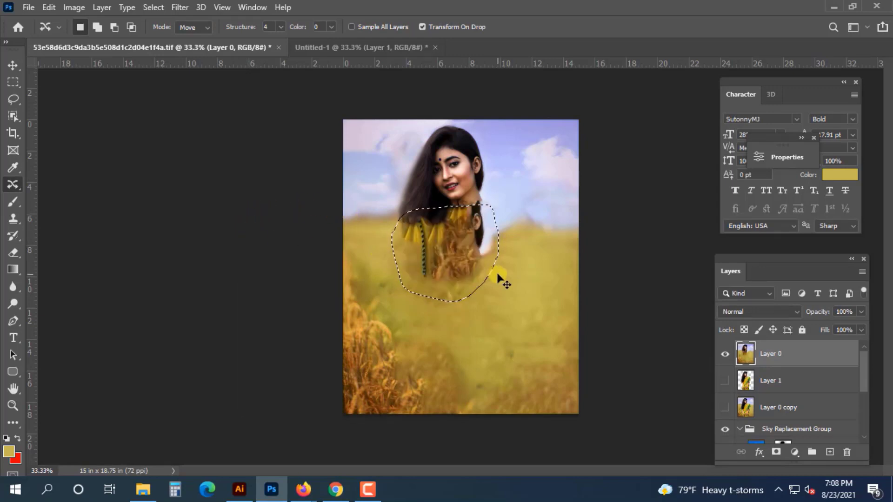
pyautogui.click(20, 67)
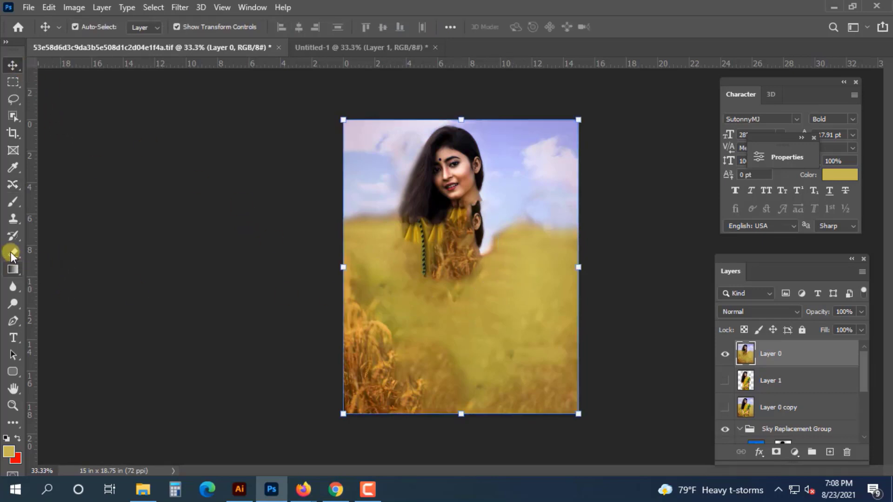
# Step: Clone the blurred field over the remaining torso on Layer 0, using a Clone Stamp brush of size 200
pyautogui.click(13, 219)
pyautogui.press(']')
pyautogui.press(']')
pyautogui.press(']')
pyautogui.press(']')
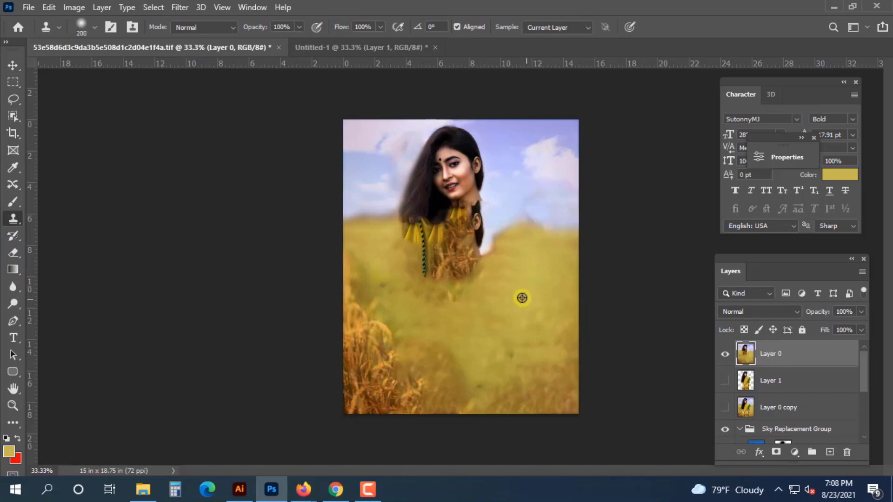
pyautogui.moveTo(456, 260)
pyautogui.mouseDown()
pyautogui.moveTo(412, 256)
pyautogui.moveTo(418, 229)
pyautogui.moveTo(443, 253)
pyautogui.mouseUp()
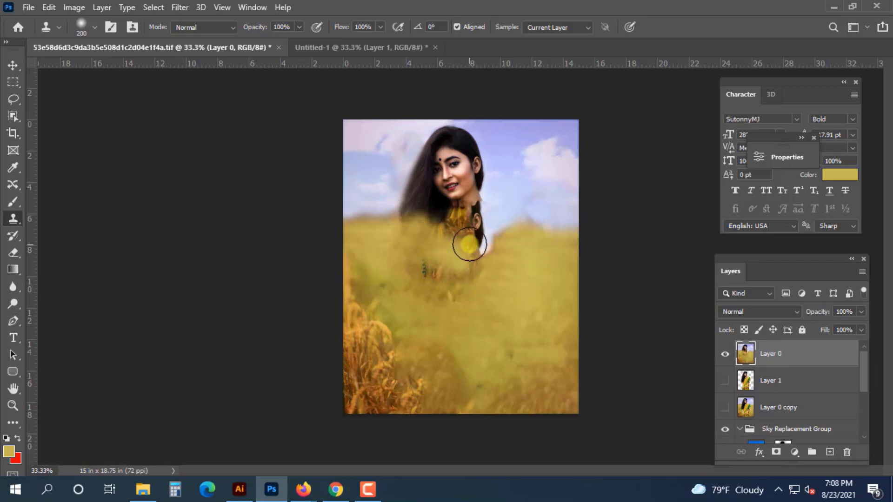
# Step: Clone nearby sky and cloud over the long hair at the left side of the woman's face
pyautogui.hotkey('ctrl', '+')
pyautogui.scroll(2, 474, 268)
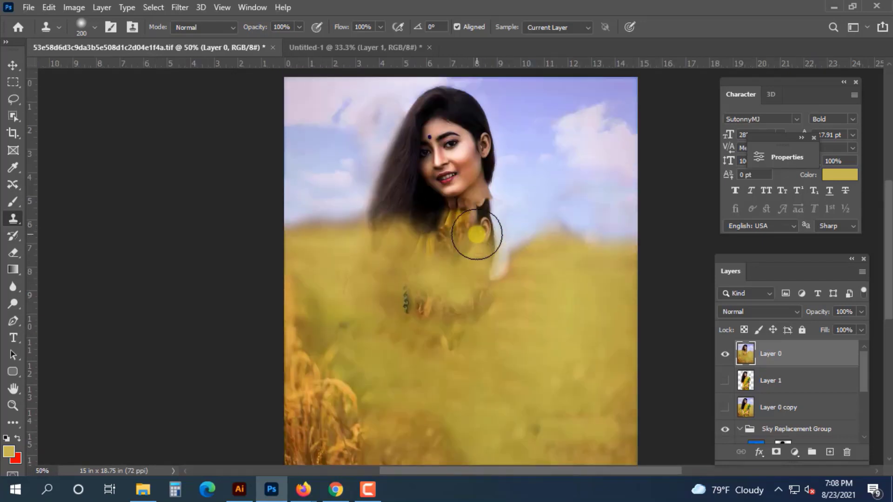
pyautogui.keyDown('alt'); pyautogui.click(349, 176); pyautogui.keyUp('alt')
pyautogui.click(375, 201)
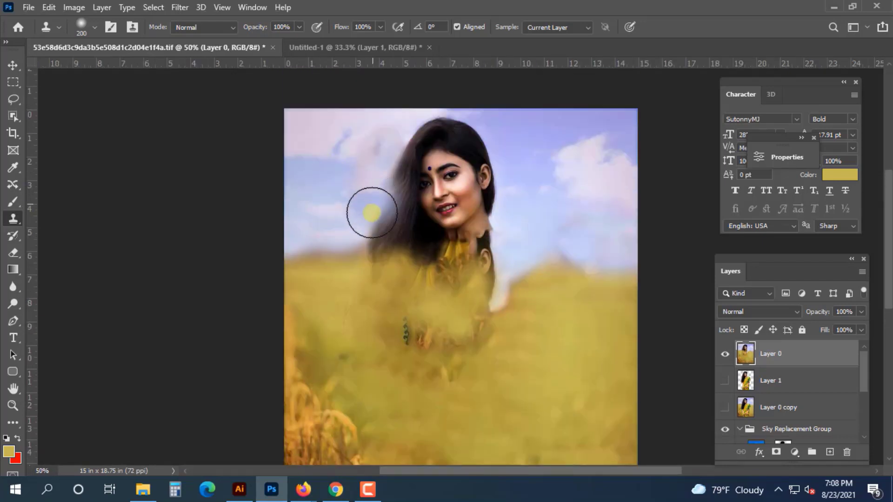
pyautogui.click(372, 222)
pyautogui.keyDown('alt'); pyautogui.click(357, 151); pyautogui.keyUp('alt')
pyautogui.click(414, 170)
pyautogui.click(401, 173)
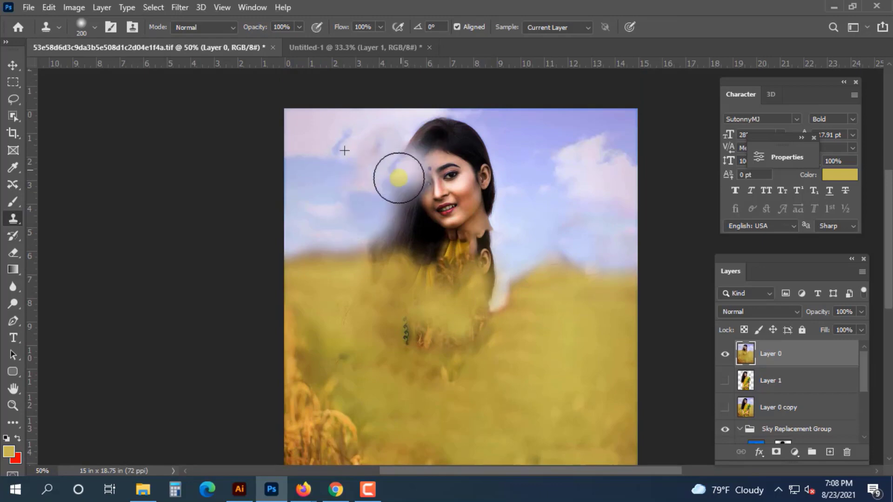
pyautogui.click(398, 181)
# Step: Clone sky and cloud samples over the top of the woman's head to remove her upper hair
pyautogui.keyDown('alt'); pyautogui.click(516, 145); pyautogui.keyUp('alt')
pyautogui.moveTo(466, 136)
pyautogui.mouseDown()
pyautogui.moveTo(441, 126)
pyautogui.moveTo(427, 140)
pyautogui.mouseUp()
pyautogui.keyDown('alt'); pyautogui.click(371, 124); pyautogui.keyUp('alt')
pyautogui.click(427, 135)
pyautogui.click(429, 145)
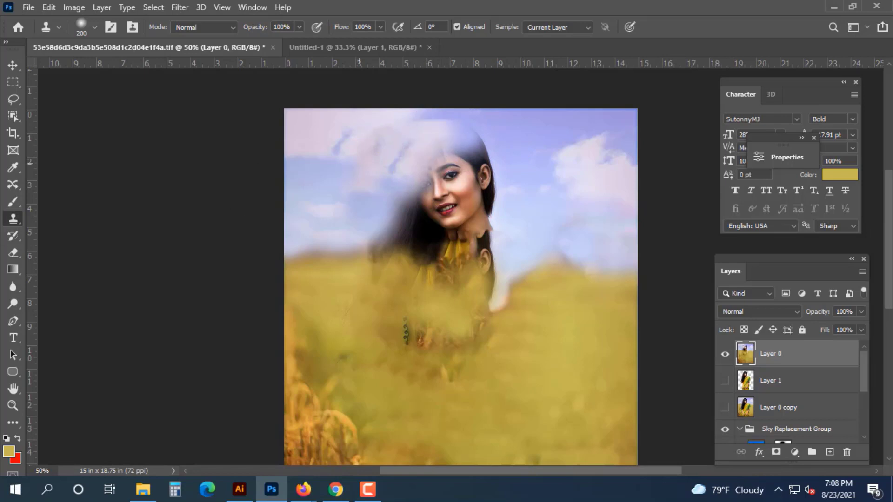
pyautogui.keyDown('alt'); pyautogui.click(549, 156); pyautogui.keyUp('alt')
pyautogui.moveTo(474, 134)
pyautogui.mouseDown()
pyautogui.moveTo(431, 124)
pyautogui.moveTo(406, 138)
pyautogui.moveTo(399, 129)
pyautogui.moveTo(405, 139)
pyautogui.moveTo(353, 166)
pyautogui.moveTo(393, 133)
pyautogui.moveTo(421, 132)
pyautogui.mouseUp()
pyautogui.keyDown('alt'); pyautogui.click(334, 126); pyautogui.keyUp('alt')
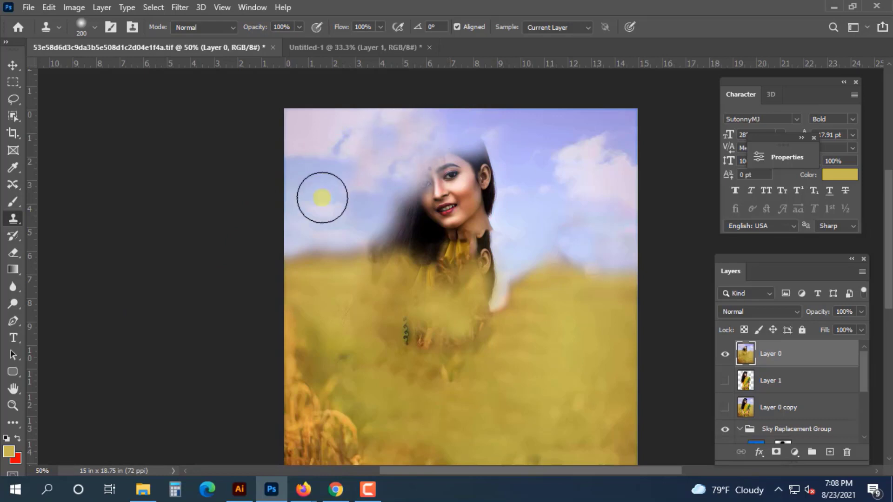
# Step: Clone the blue sky over the hair, ear and neck along the right side of the woman's head
pyautogui.keyDown('alt'); pyautogui.click(510, 155); pyautogui.keyUp('alt')
pyautogui.moveTo(499, 144); pyautogui.dragTo(493, 137)
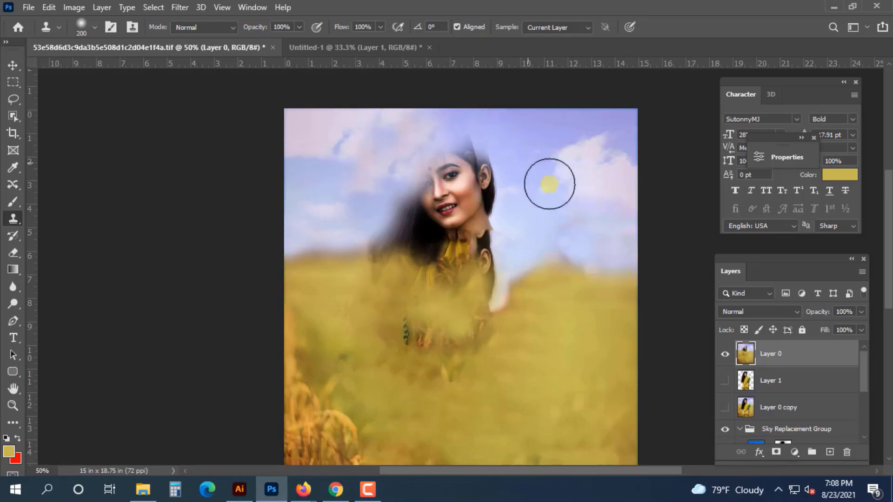
pyautogui.keyDown('alt'); pyautogui.click(527, 167); pyautogui.keyUp('alt')
pyautogui.moveTo(503, 185); pyautogui.dragTo(499, 196)
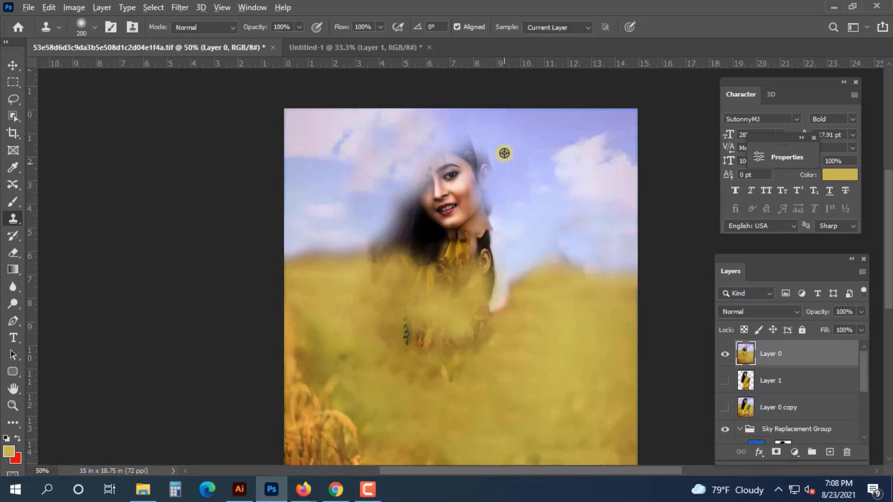
pyautogui.keyDown('alt'); pyautogui.click(516, 155); pyautogui.keyUp('alt')
pyautogui.moveTo(492, 159); pyautogui.dragTo(492, 163)
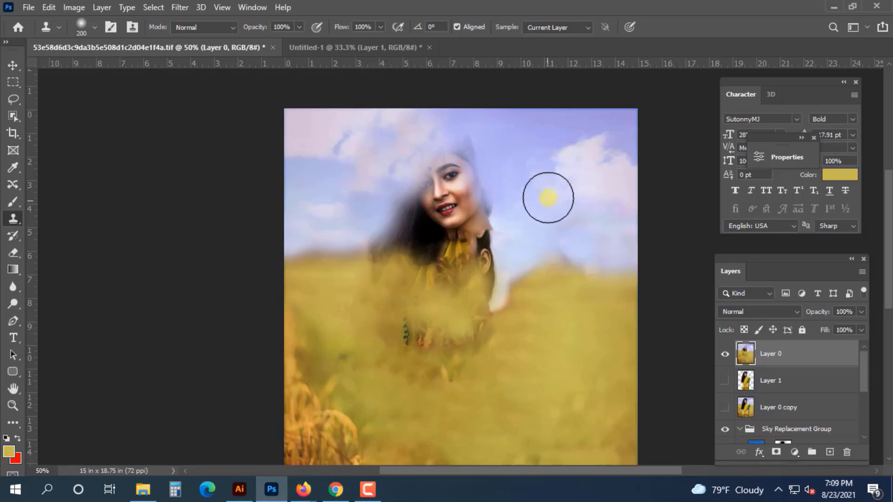
pyautogui.keyDown('alt'); pyautogui.click(544, 178); pyautogui.keyUp('alt')
pyautogui.moveTo(503, 201); pyautogui.dragTo(493, 213)
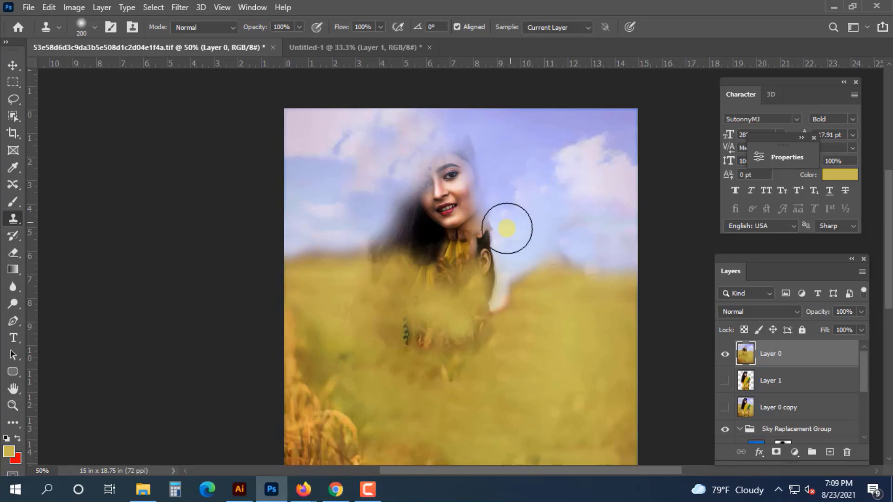
pyautogui.moveTo(502, 257); pyautogui.dragTo(492, 270)
# Step: Clone cloud over the woman's upper forehead and over the outer lower hair at the left near the horizon
pyautogui.keyDown('alt'); pyautogui.click(392, 134); pyautogui.keyUp('alt')
pyautogui.moveTo(435, 141)
pyautogui.mouseDown()
pyautogui.moveTo(452, 136)
pyautogui.moveTo(465, 144)
pyautogui.mouseUp()
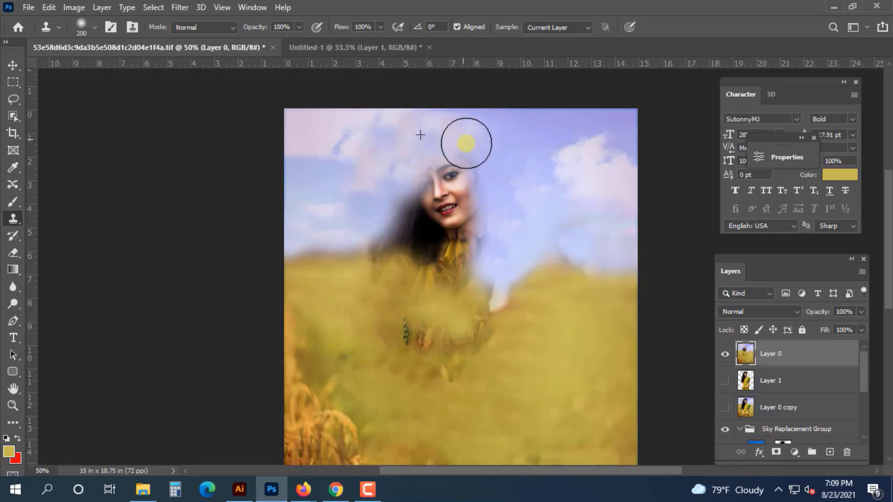
pyautogui.click(489, 196)
pyautogui.hotkey('ctrl', 'alt', 'z')
pyautogui.keyDown('alt'); pyautogui.click(391, 153); pyautogui.keyUp('alt')
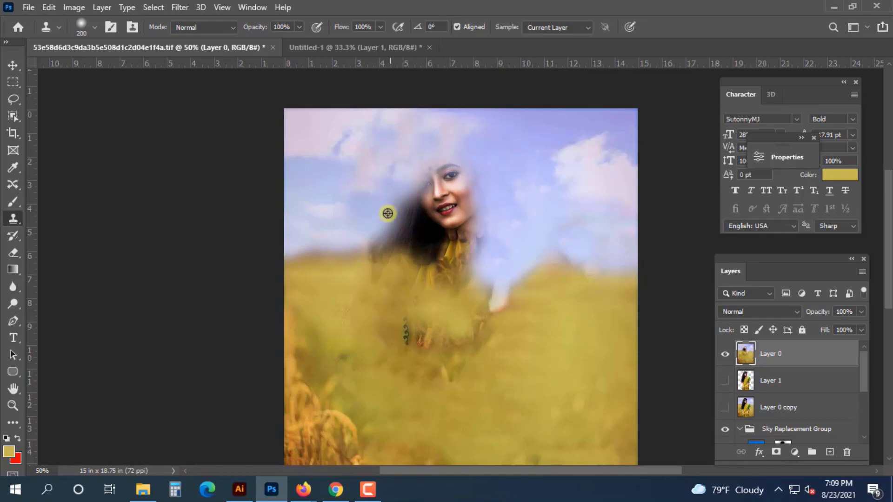
pyautogui.moveTo(380, 243); pyautogui.dragTo(382, 258)
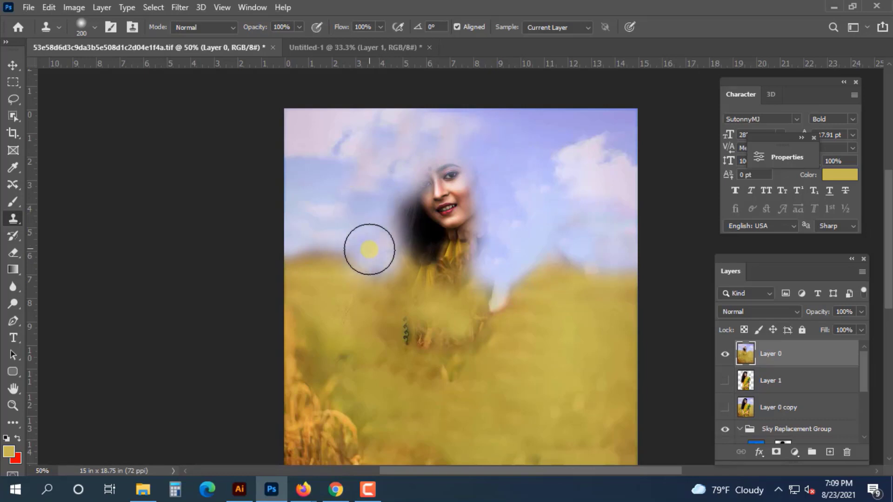
pyautogui.scroll(-3, 453, 299)
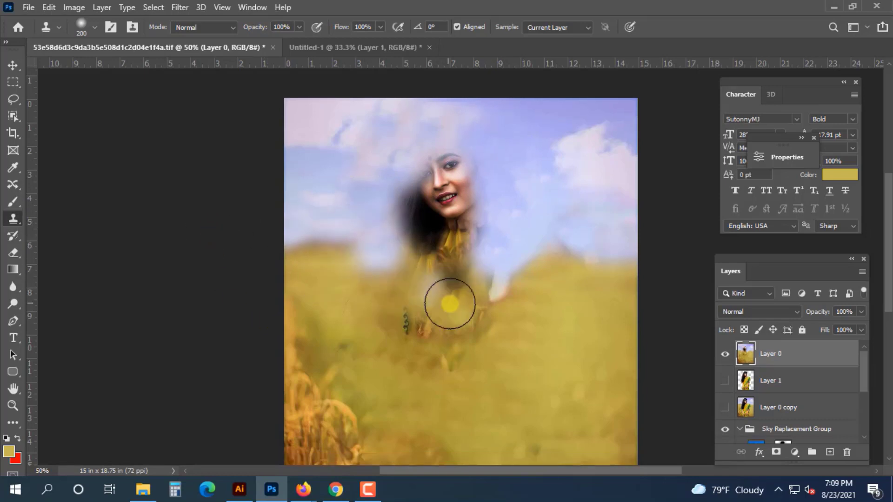
# Step: Show Layer 1 and Layer 0 copy, and send Layer 0 to the bottom of the layer stack
pyautogui.click(13, 67)
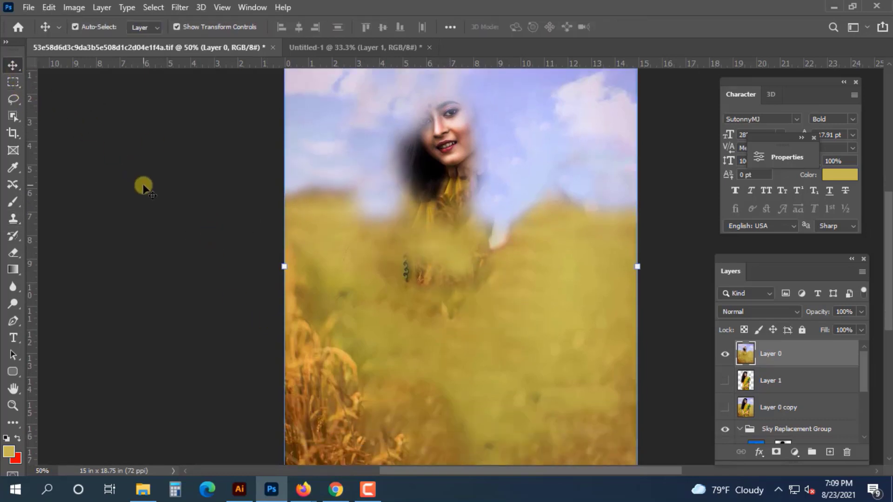
pyautogui.hotkey('ctrl', '-')
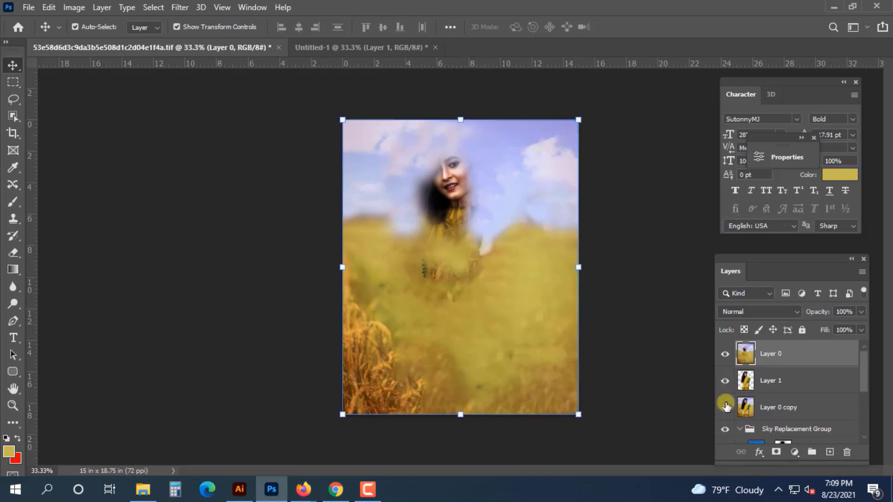
pyautogui.scroll(-3, 730, 424)
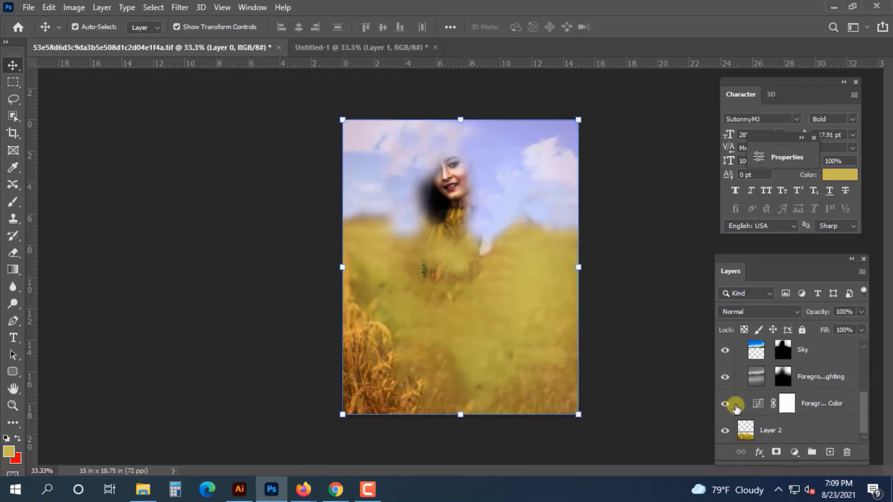
pyautogui.scroll(3, 734, 416)
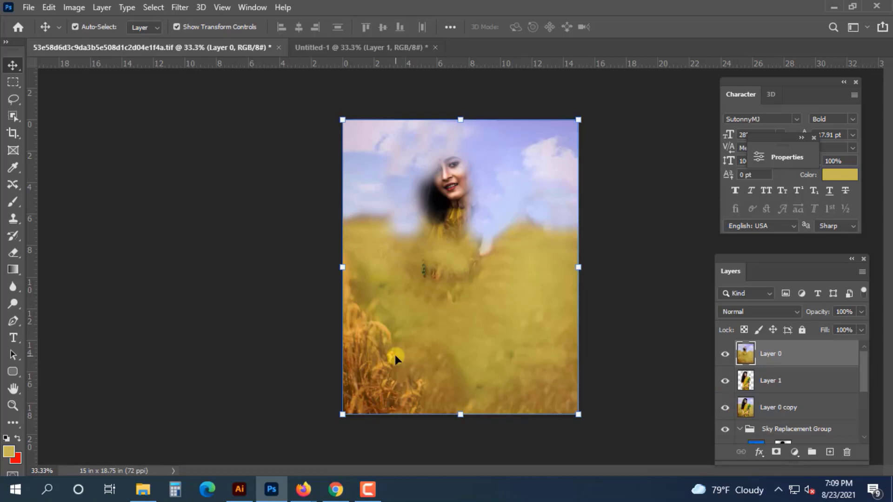
pyautogui.hotkey('ctrl', 'shift', '[')
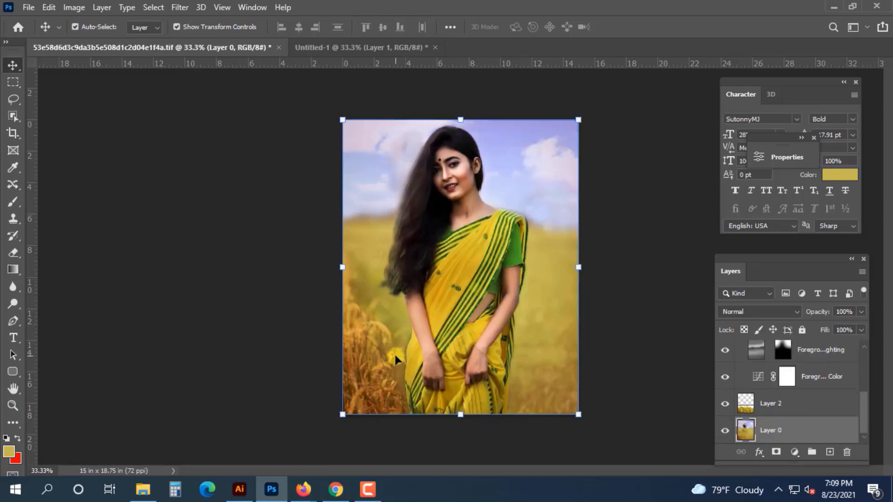
# Step: Select Layer 0 copy and send it to the bottom of the layer stack
pyautogui.click(492, 317)
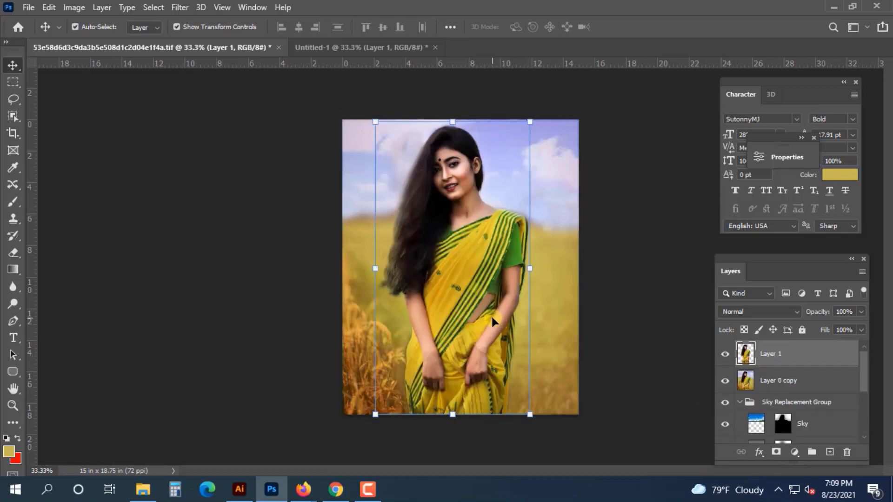
pyautogui.click(564, 227)
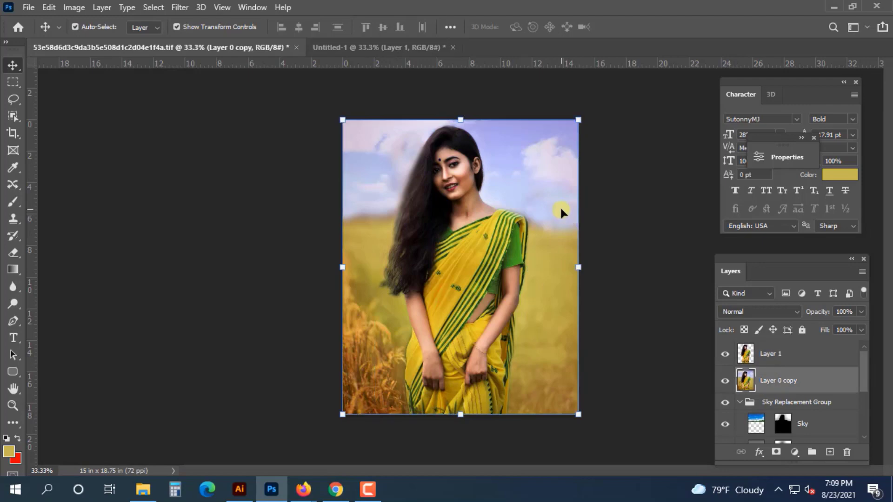
pyautogui.hotkey('ctrl', 'shift', '[')
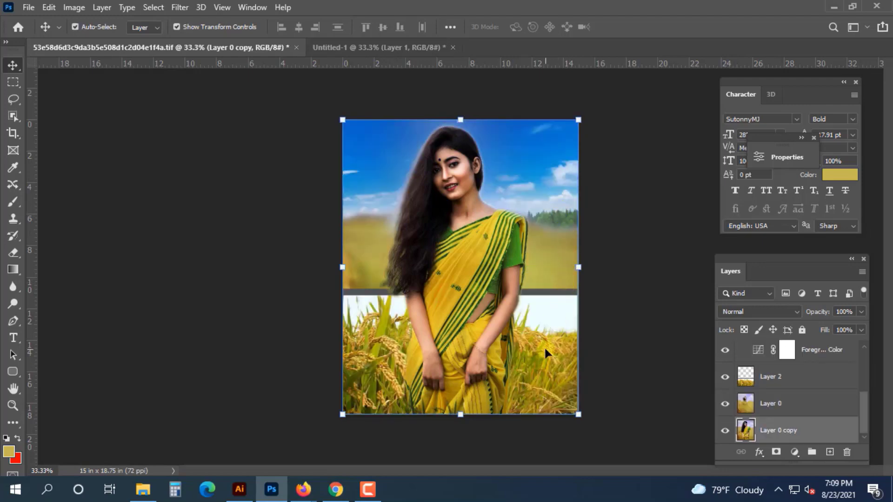
# Step: Try to move the Foreground Color adjustment layer slightly downward, and undo the move
pyautogui.click(545, 347)
pyautogui.rightClick(542, 357)
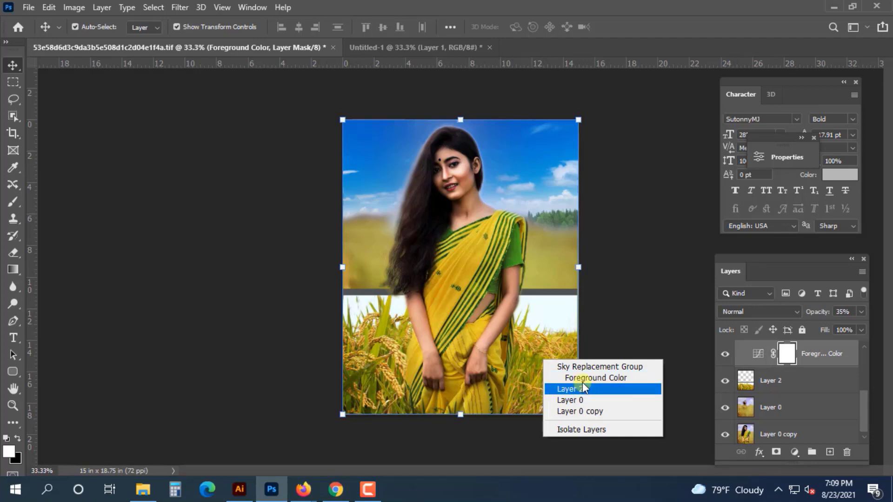
pyautogui.click(553, 377)
pyautogui.moveTo(541, 367); pyautogui.dragTo(545, 379)
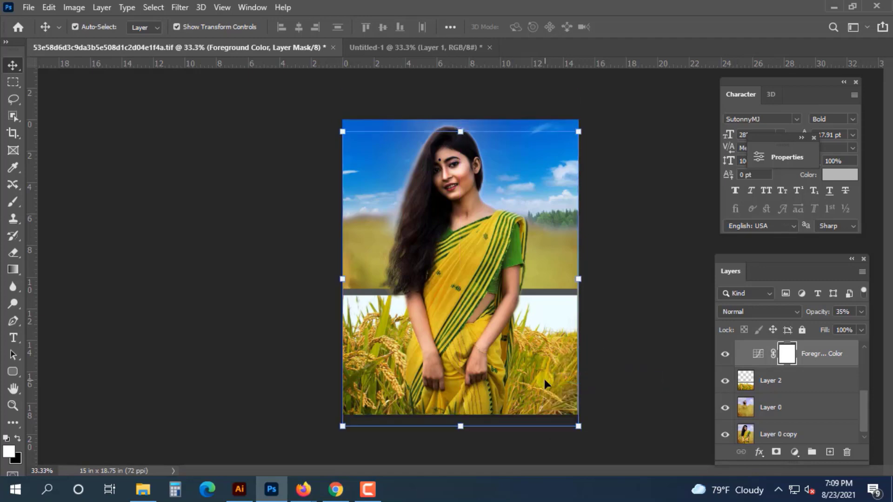
pyautogui.hotkey('ctrl', 'z')
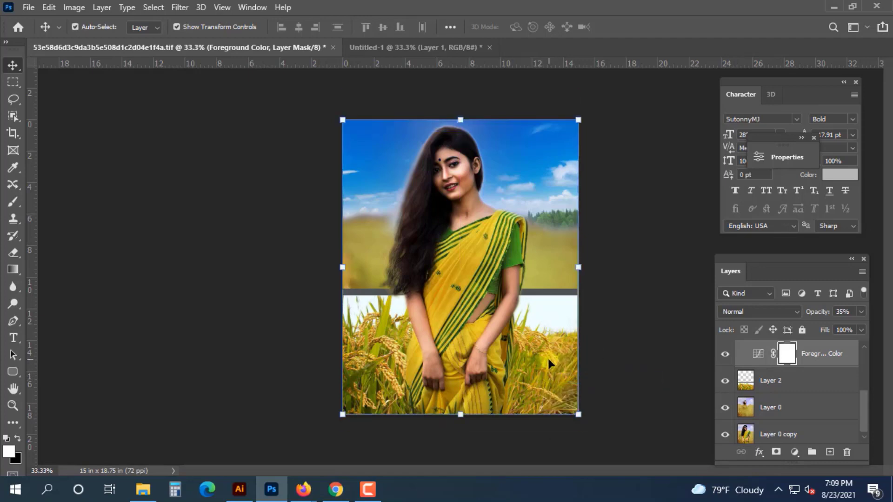
# Step: Cover most of the gray and white strip above the rice plants on Layer 2 using the Clone Stamp
pyautogui.rightClick(542, 372)
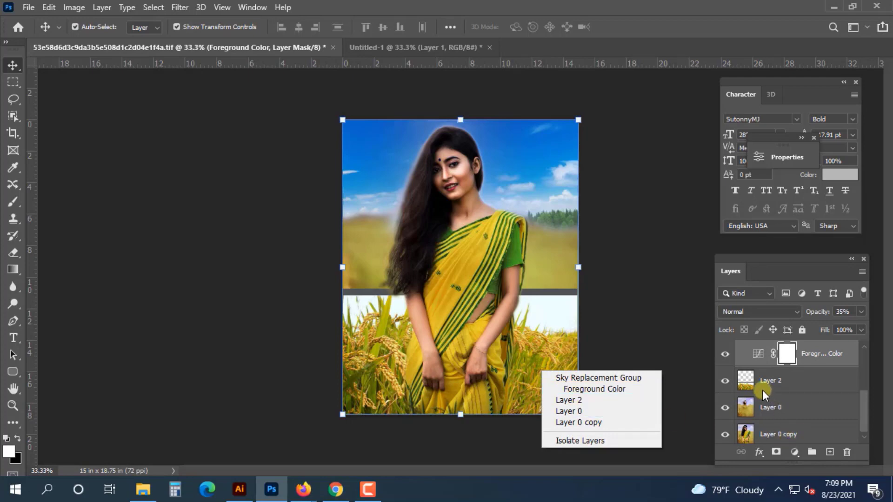
pyautogui.click(750, 382)
pyautogui.click(744, 383)
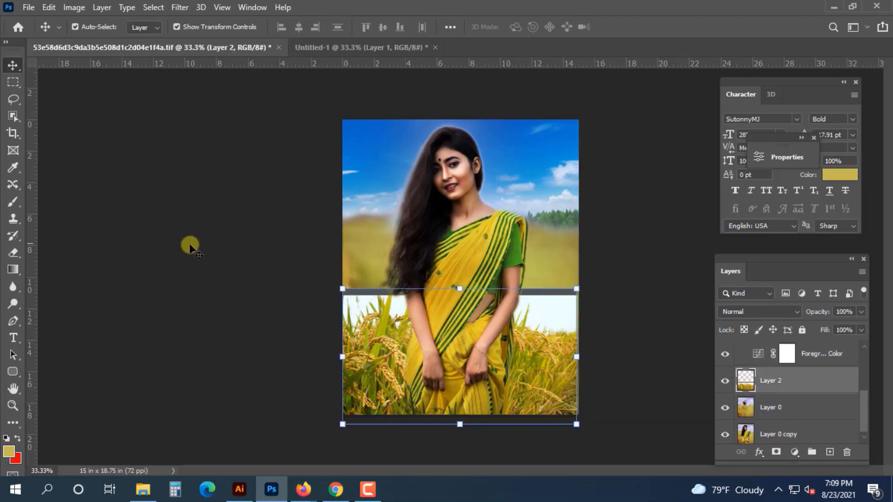
pyautogui.click(13, 219)
pyautogui.moveTo(361, 284)
pyautogui.mouseDown()
pyautogui.moveTo(594, 301)
pyautogui.moveTo(591, 315)
pyautogui.moveTo(511, 298)
pyautogui.mouseUp()
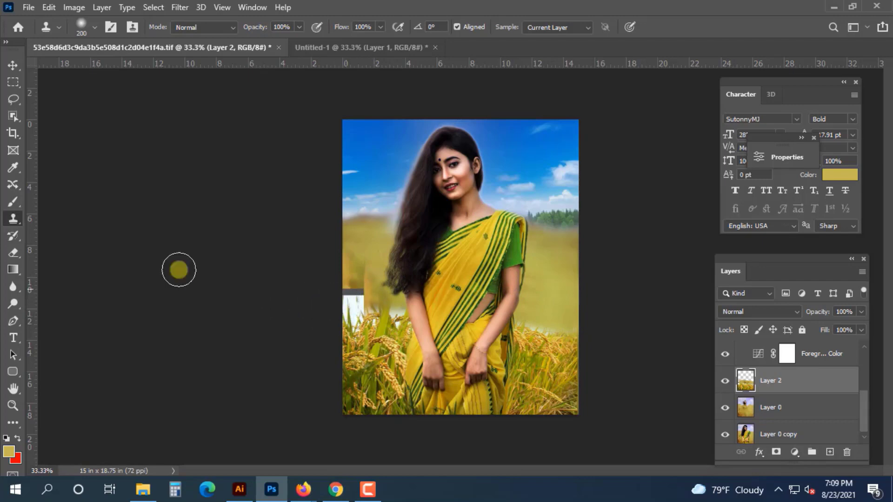
pyautogui.click(10, 63)
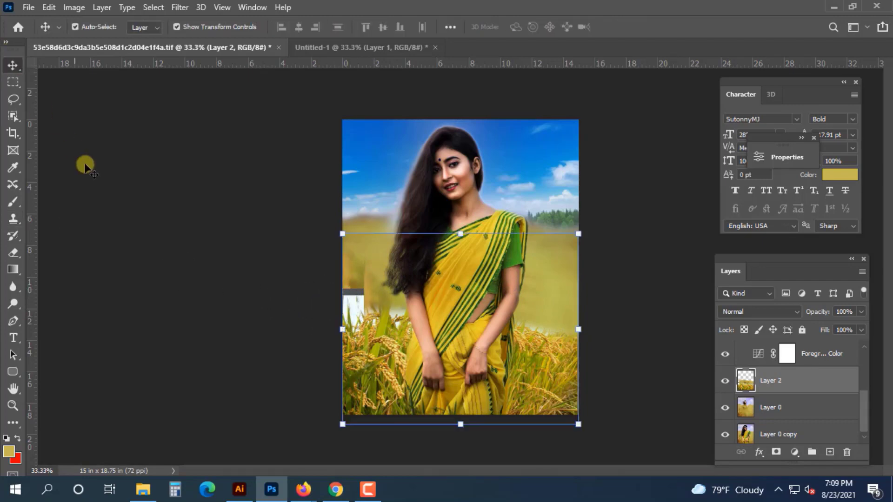
pyautogui.click(375, 286)
pyautogui.moveTo(416, 272); pyautogui.dragTo(415, 317)
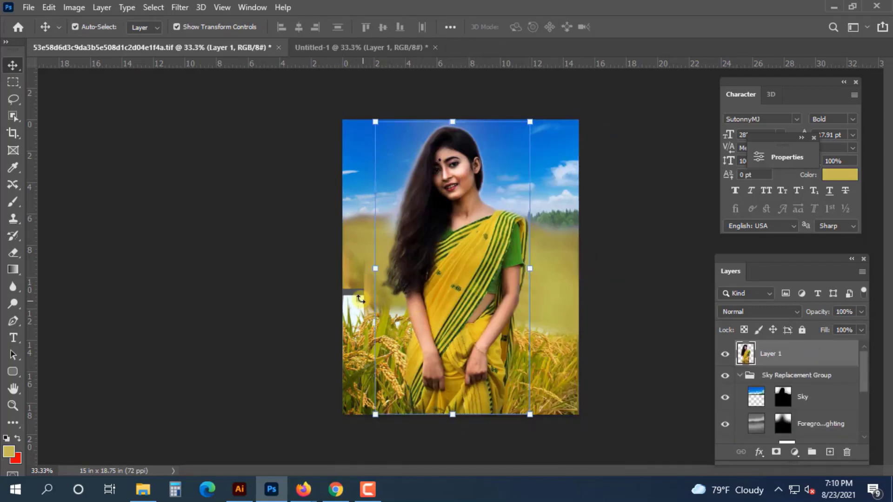
pyautogui.rightClick(366, 306)
pyautogui.click(396, 311)
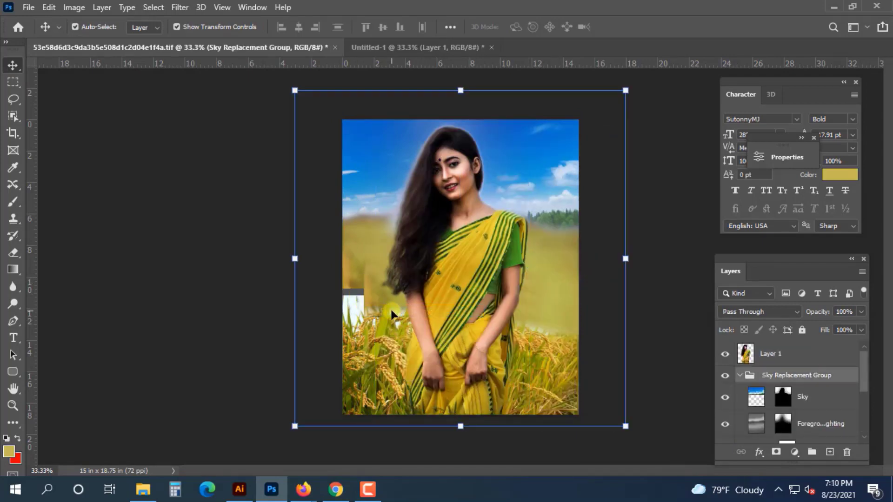
# Step: Select Layer 0 beneath the rice field layer and close its layer style settings without changes
pyautogui.scroll(-5, 778, 406)
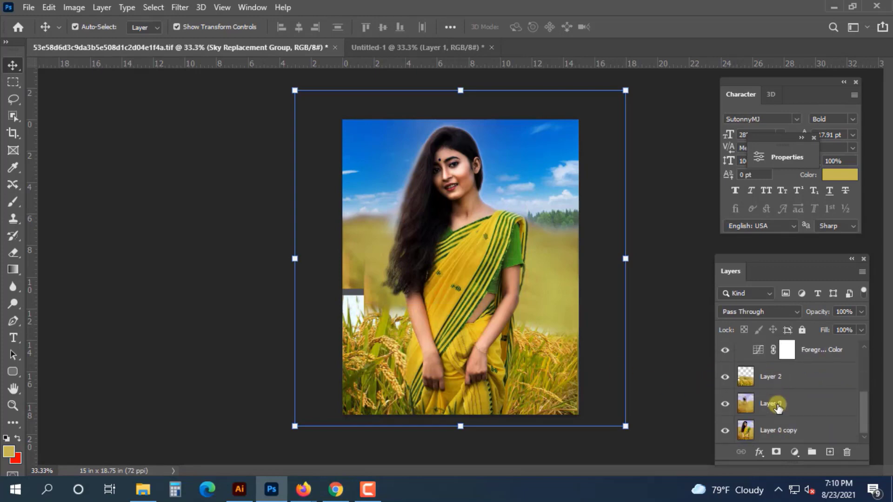
pyautogui.click(742, 411)
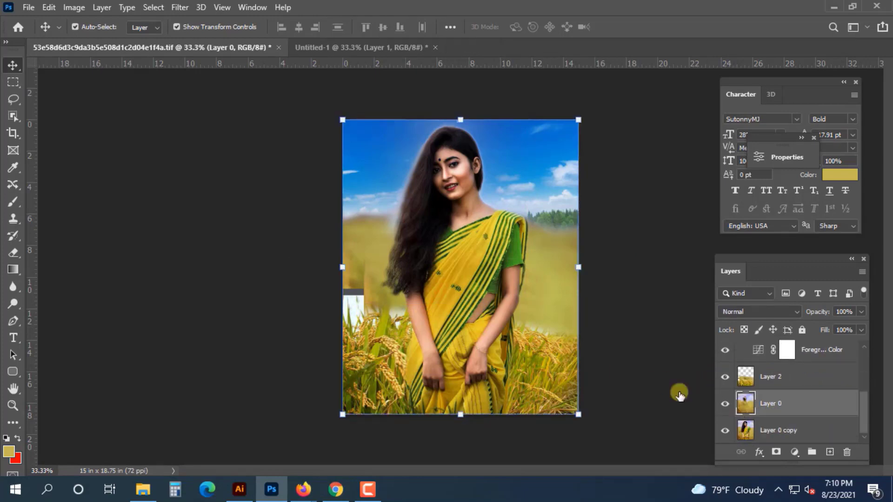
pyautogui.doubleClick(819, 403)
pyautogui.click(839, 141)
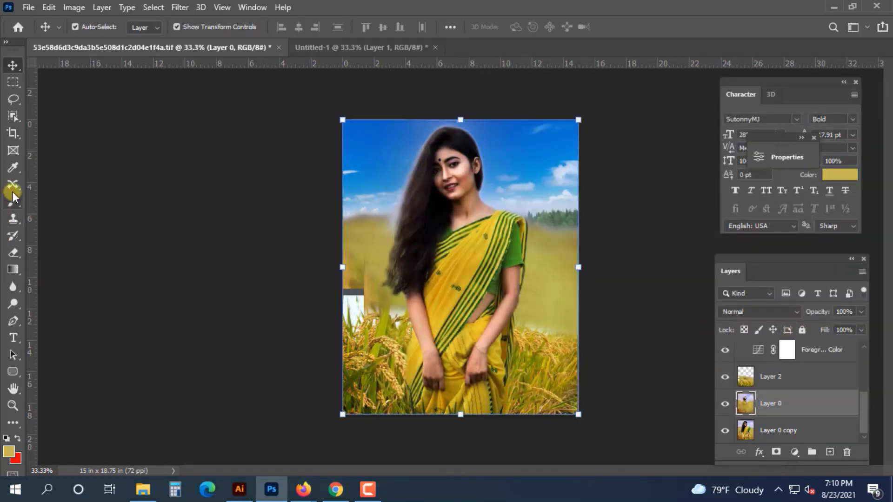
pyautogui.click(13, 253)
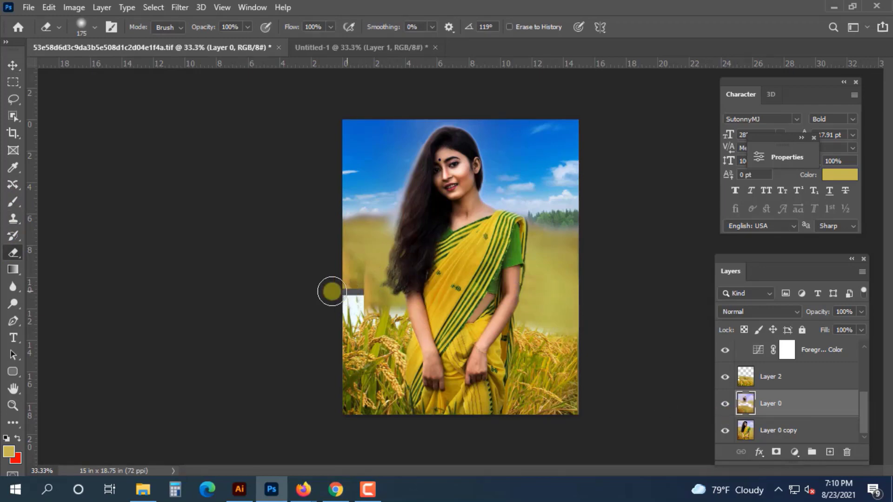
pyautogui.click(12, 66)
pyautogui.click(372, 411)
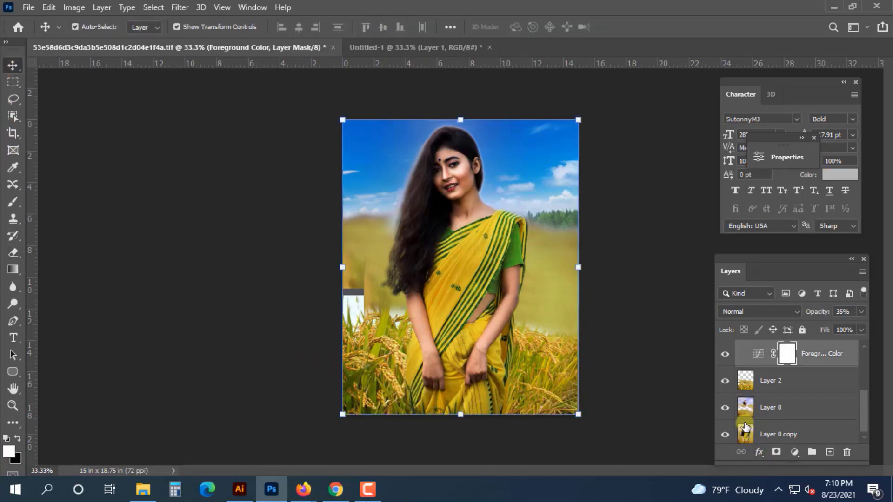
pyautogui.scroll(-1, 747, 430)
pyautogui.scroll(2, 749, 411)
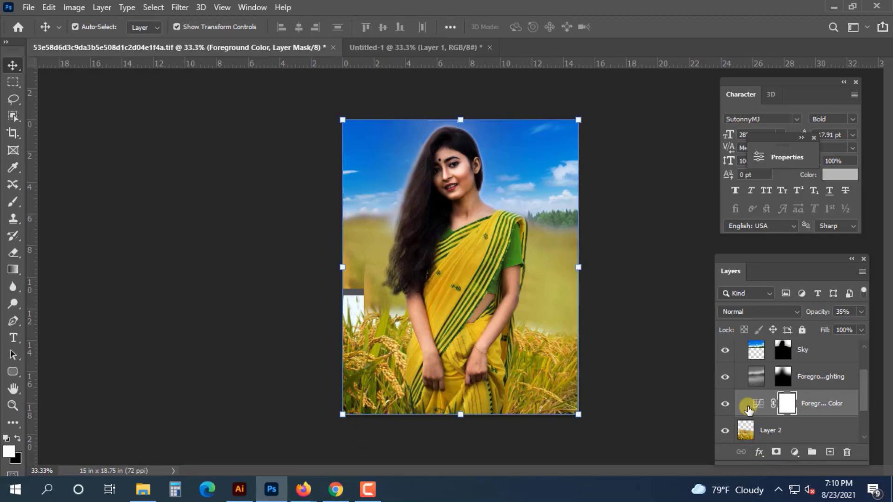
pyautogui.scroll(3, 748, 409)
pyautogui.scroll(-5, 746, 390)
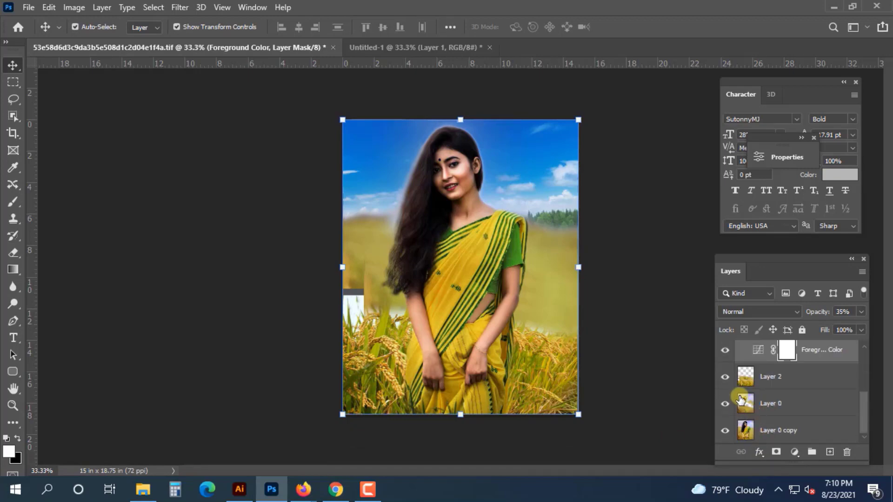
# Step: Erase the leftover gray and white block and the hard edge above the rice plants on Layer 2 with the Eraser
pyautogui.click(742, 382)
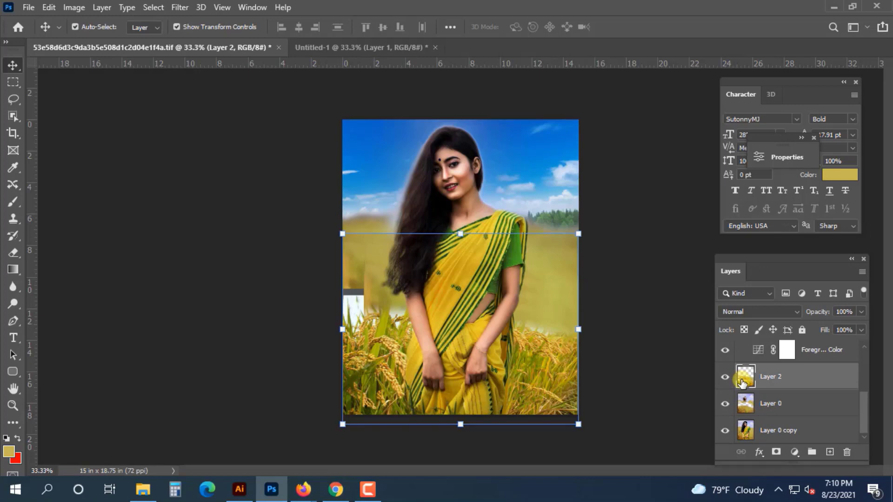
pyautogui.doubleClick(744, 378)
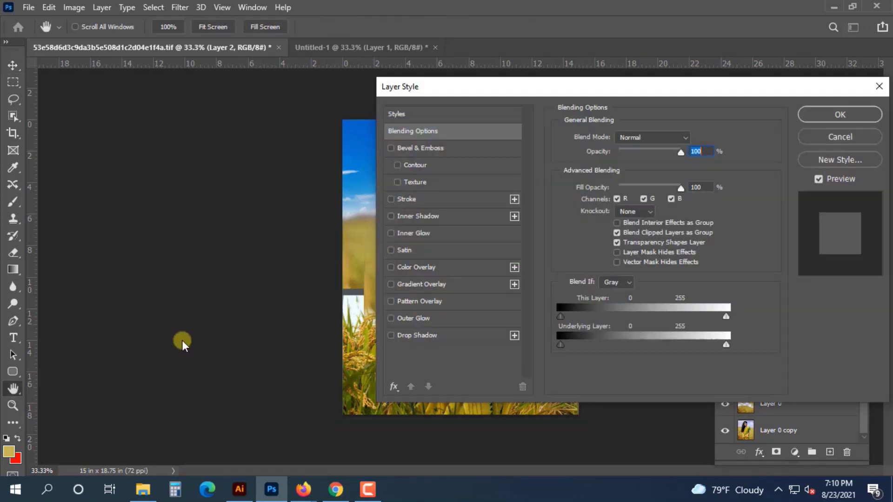
pyautogui.click(817, 136)
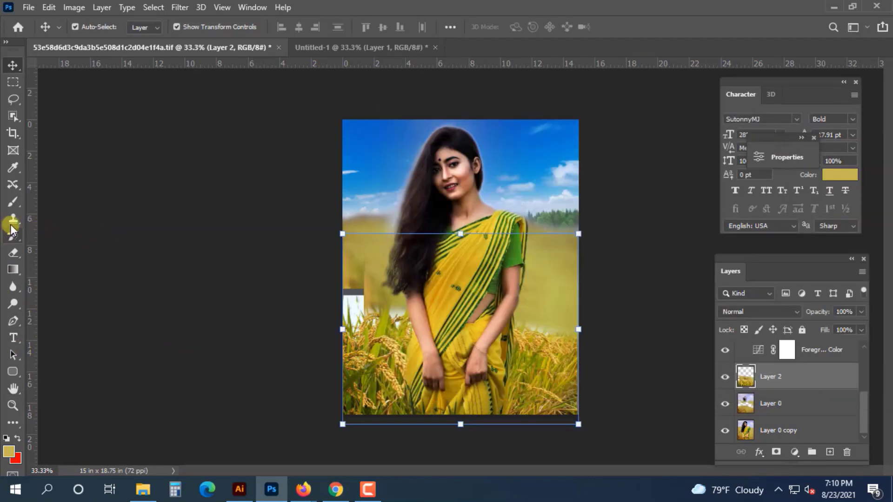
pyautogui.click(13, 253)
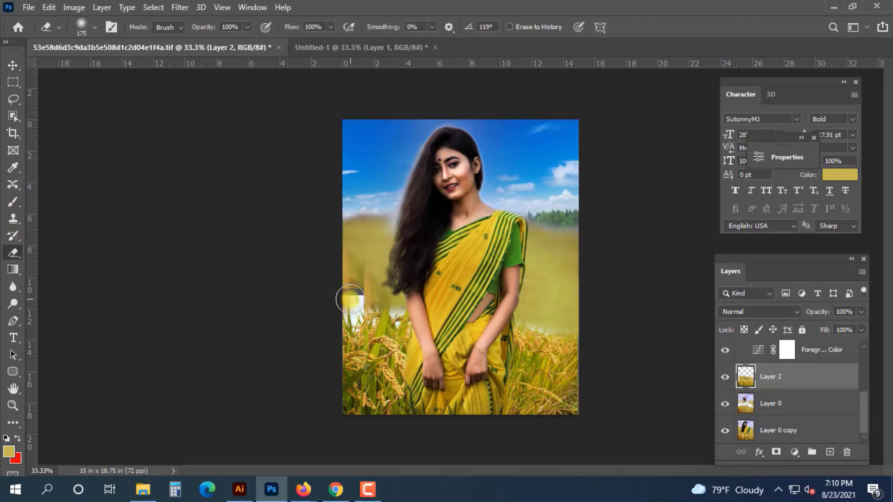
pyautogui.moveTo(350, 300)
pyautogui.mouseDown()
pyautogui.moveTo(371, 294)
pyautogui.moveTo(366, 261)
pyautogui.moveTo(394, 281)
pyautogui.moveTo(383, 275)
pyautogui.moveTo(398, 311)
pyautogui.moveTo(350, 318)
pyautogui.moveTo(551, 326)
pyautogui.moveTo(366, 317)
pyautogui.mouseUp()
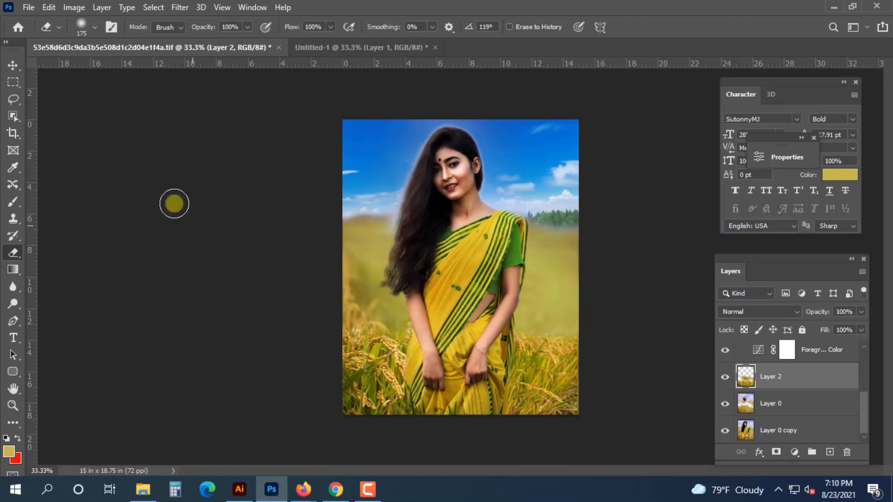
pyautogui.click(12, 65)
pyautogui.click(147, 187)
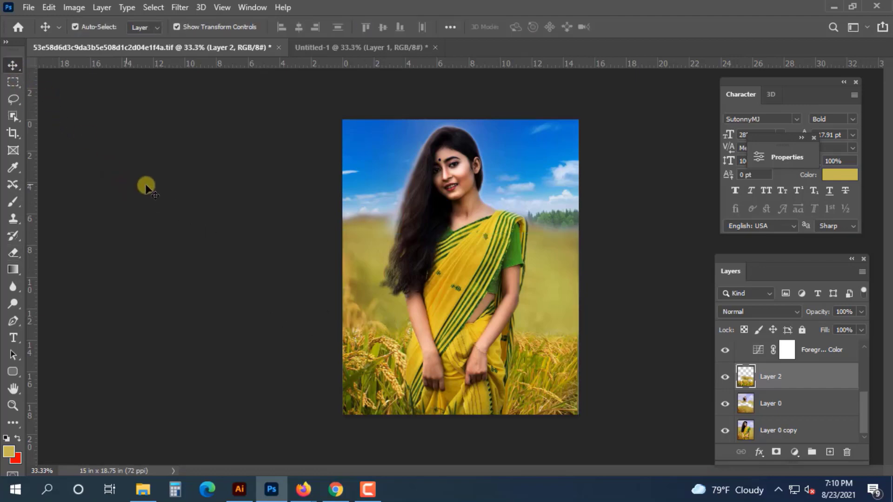
# Step: Select the woman's cutout on Layer 1 and view it in the Camera Raw Filter without applying any changes
pyautogui.click(433, 230)
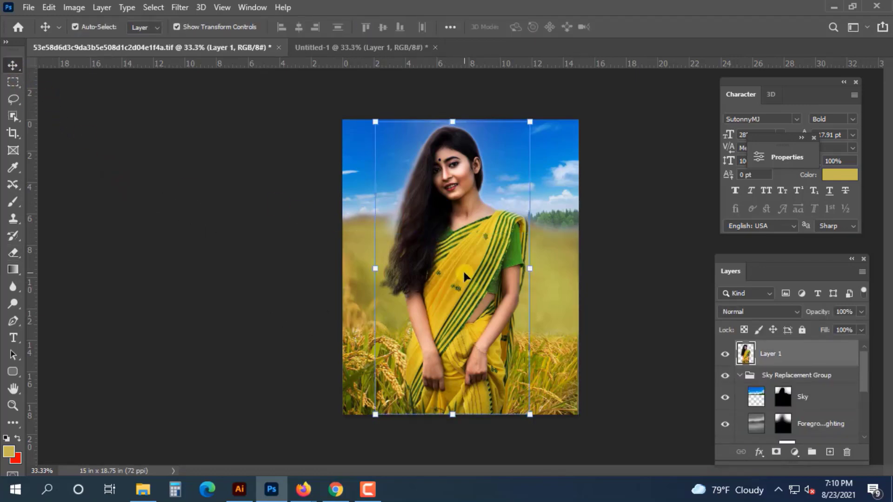
pyautogui.click(176, 6)
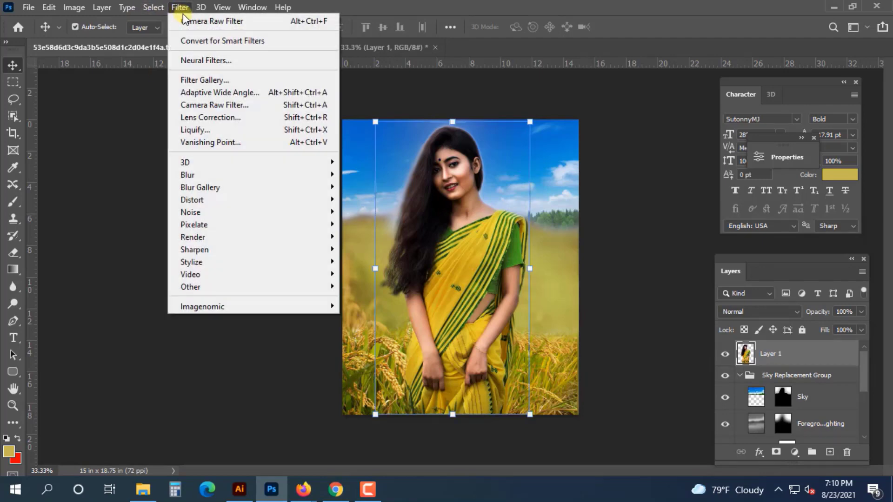
pyautogui.click(225, 107)
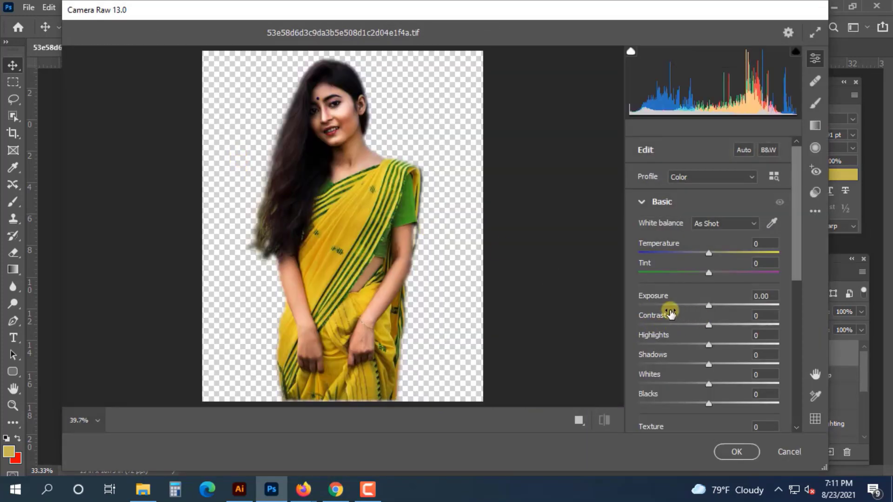
pyautogui.click(790, 452)
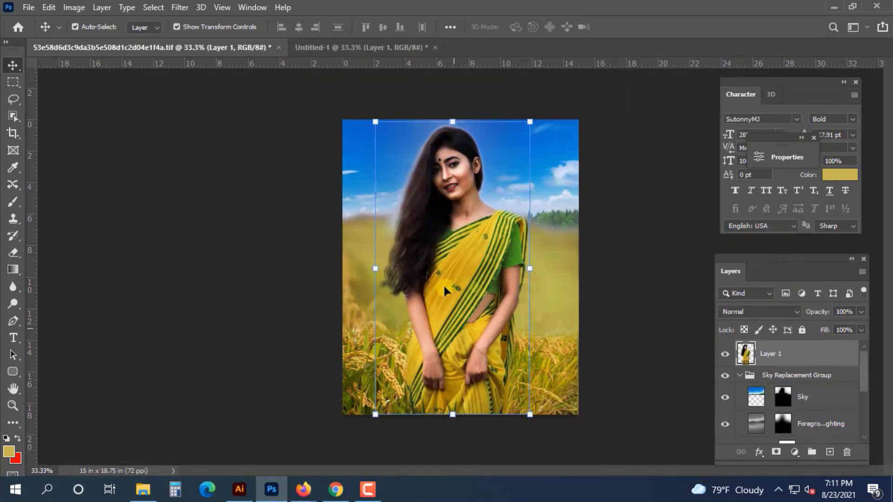
# Step: Brighten the woman on Layer 1 slightly with a Curves adjustment, raising the RGB point at input 185 to output 195
pyautogui.click(70, 8)
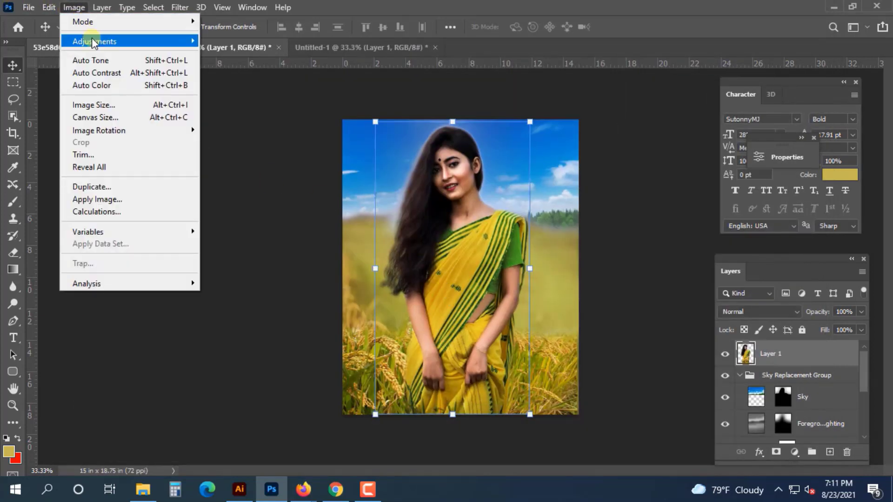
pyautogui.moveTo(94, 40)
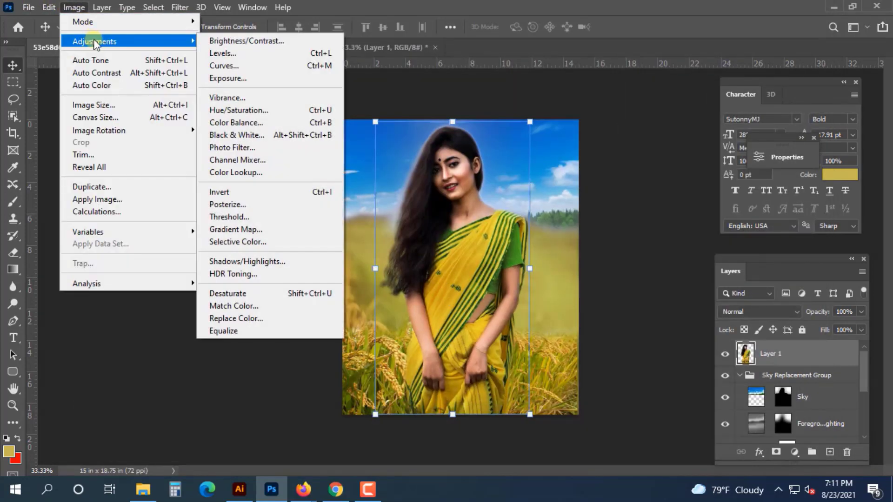
pyautogui.click(251, 69)
pyautogui.moveTo(582, 57); pyautogui.dragTo(877, 115)
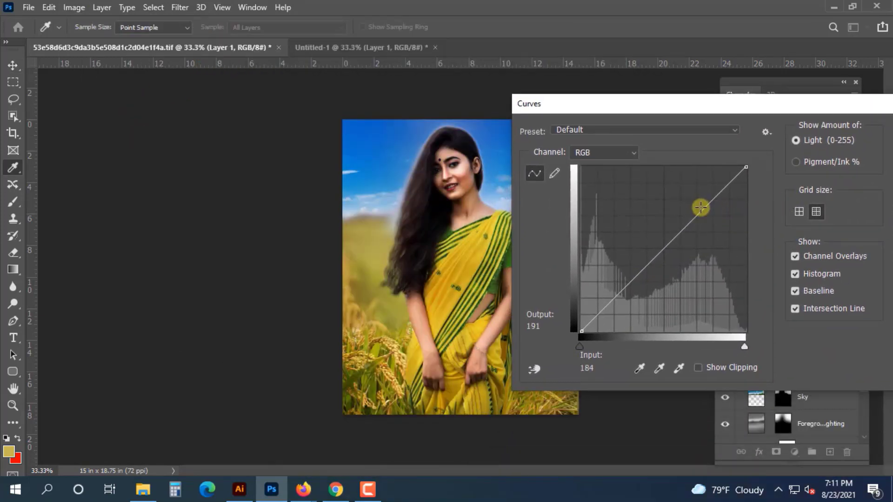
pyautogui.moveTo(701, 208); pyautogui.dragTo(700, 205)
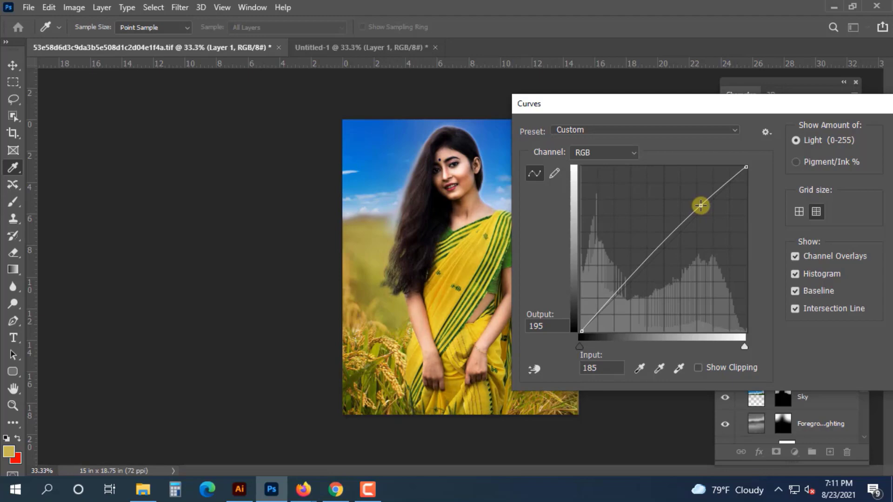
pyautogui.moveTo(764, 112); pyautogui.dragTo(558, 132)
pyautogui.click(720, 158)
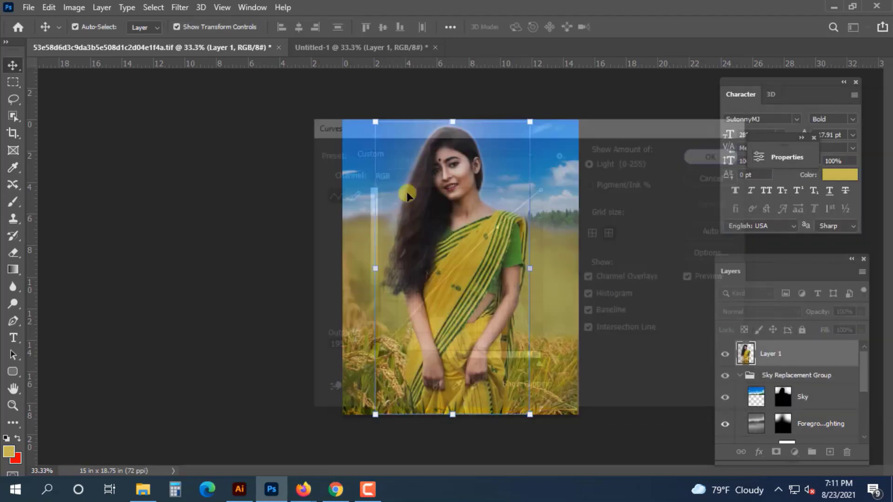
# Step: Apply the Camera Raw Filter to the woman on Layer 1 with Exposure +0.95 and Highlights -9
pyautogui.click(182, 8)
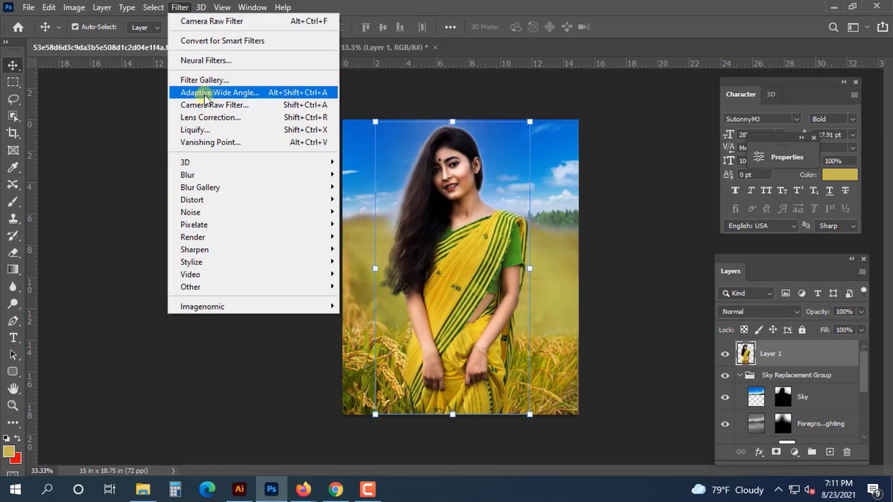
pyautogui.click(212, 107)
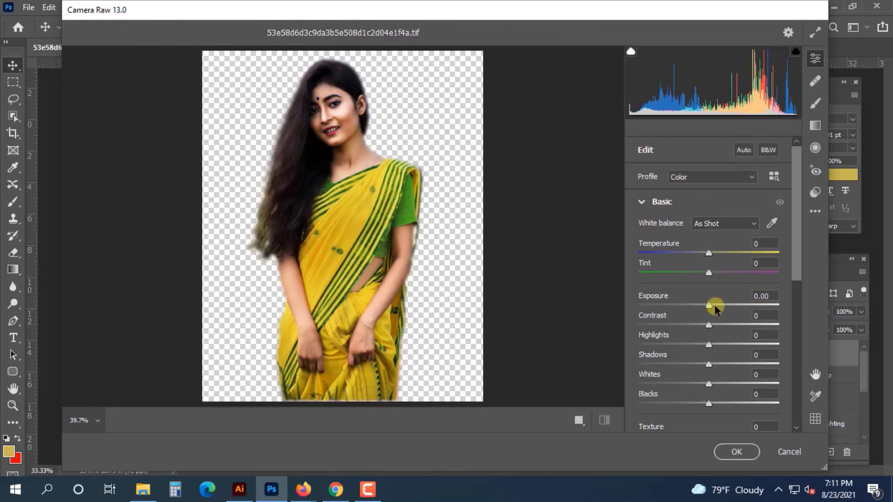
pyautogui.moveTo(714, 305); pyautogui.dragTo(722, 310)
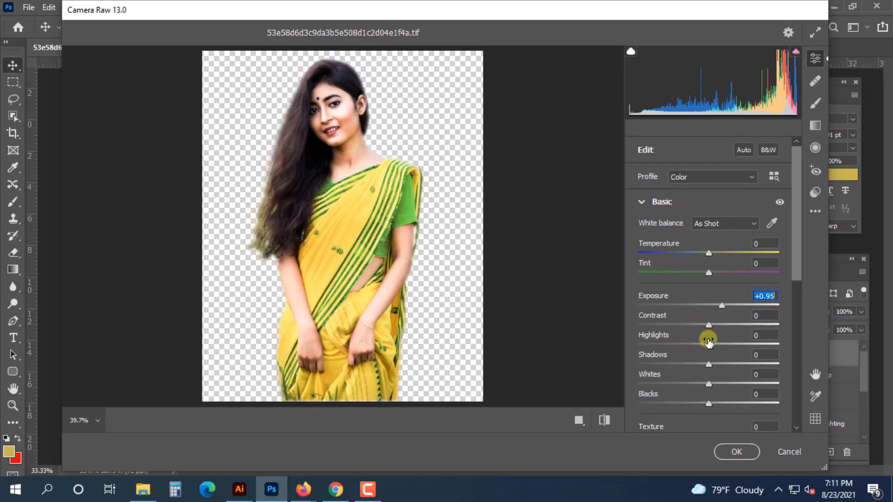
pyautogui.moveTo(709, 347); pyautogui.dragTo(701, 350)
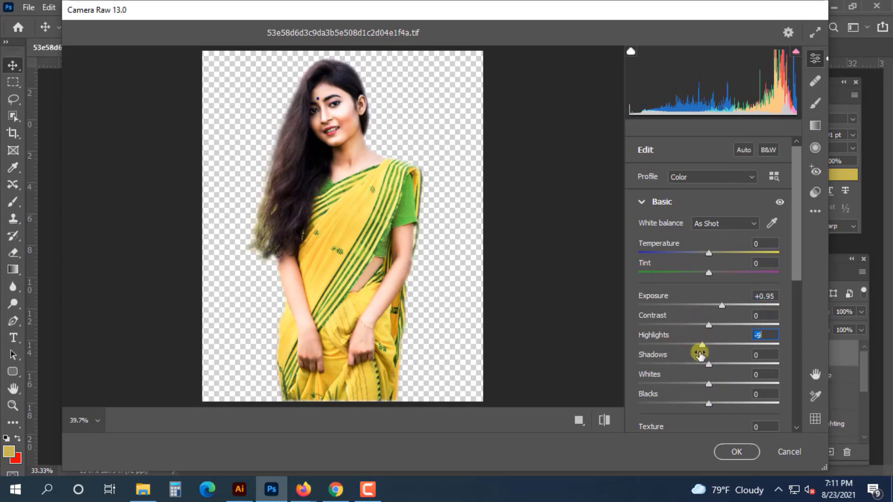
pyautogui.click(737, 453)
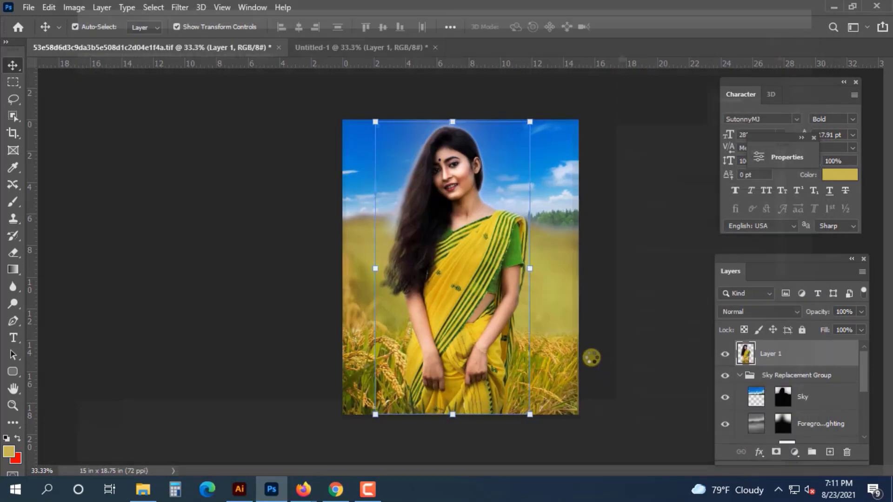
pyautogui.click(222, 300)
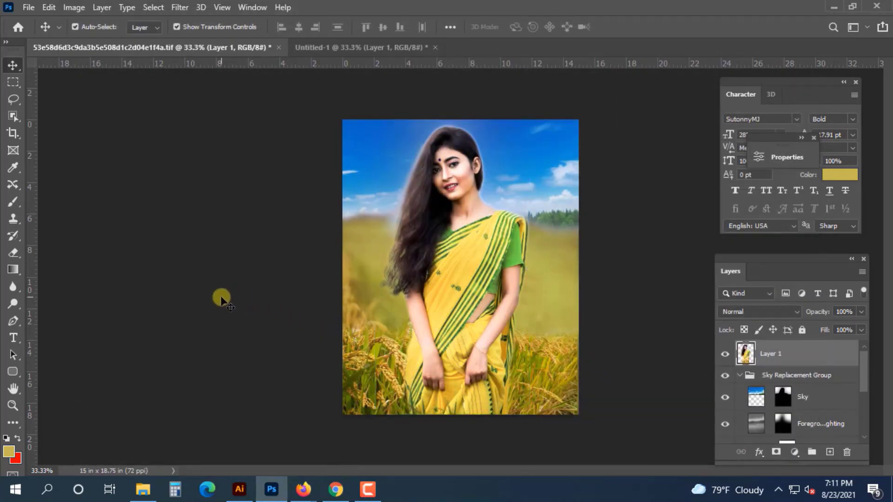
# Step: Examine the woman's face, hair edges and sari up close against the new sky and rice field
pyautogui.click(442, 338)
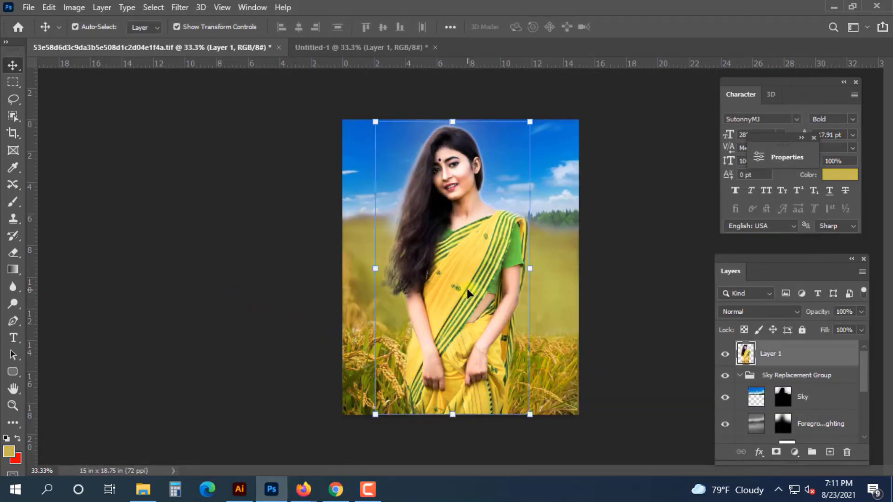
pyautogui.hotkey('ctrl', '+')
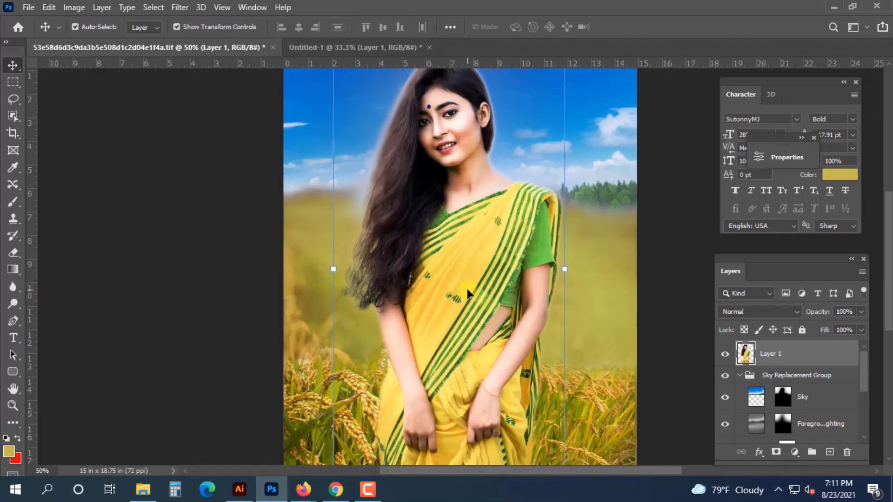
pyautogui.scroll(3, 468, 293)
pyautogui.scroll(3, 466, 286)
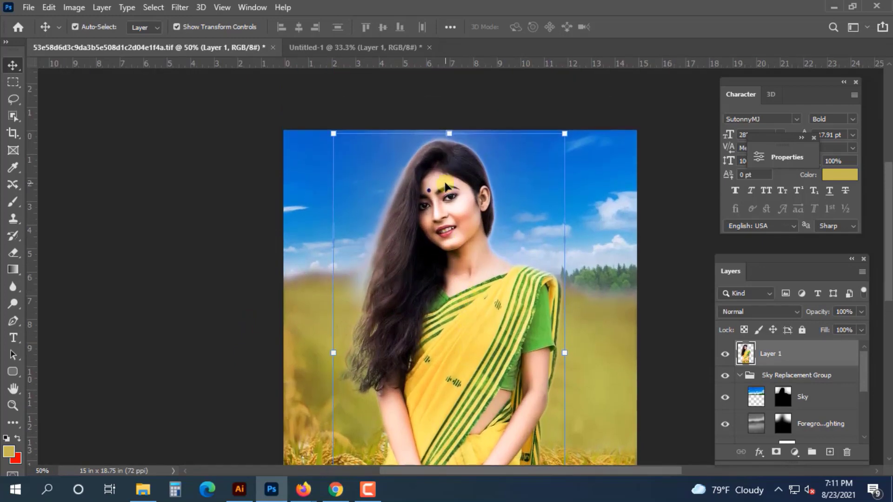
pyautogui.scroll(1, 443, 203)
pyautogui.hotkey('ctrl', '+')
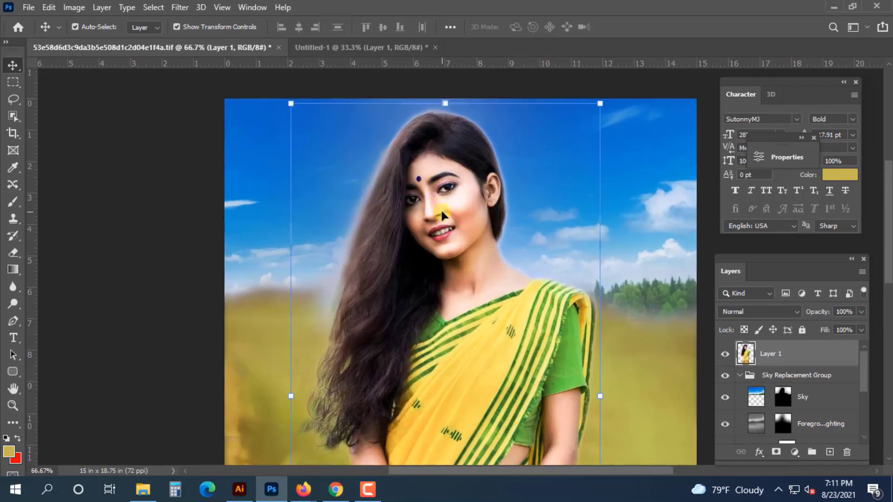
pyautogui.scroll(1, 410, 212)
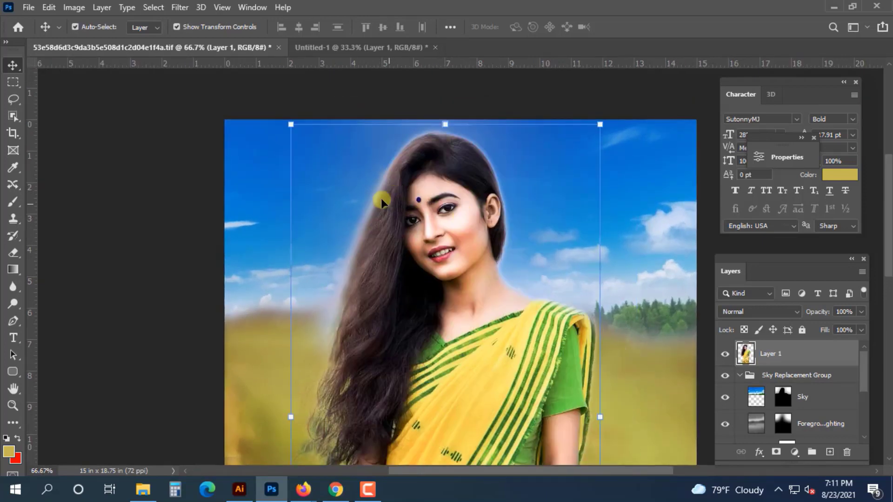
pyautogui.scroll(-3, 354, 204)
pyautogui.press('ctrl')
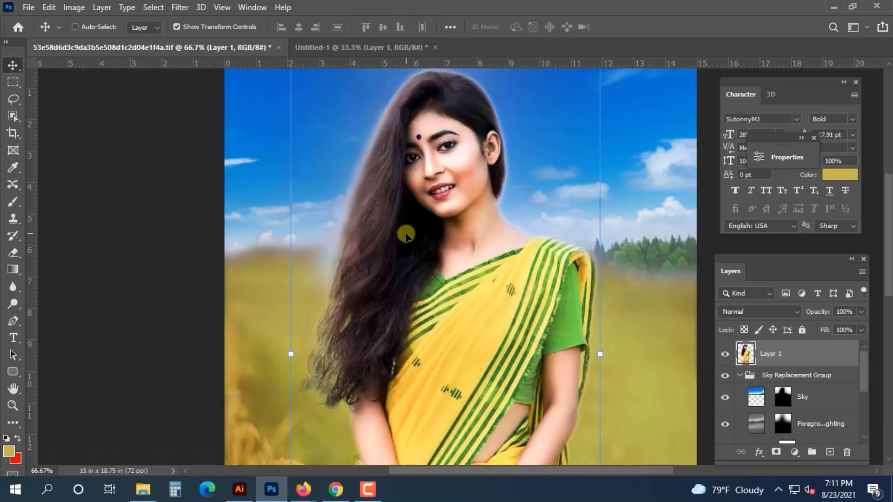
pyautogui.hotkey('ctrl', '-')
pyautogui.scroll(-2, 406, 235)
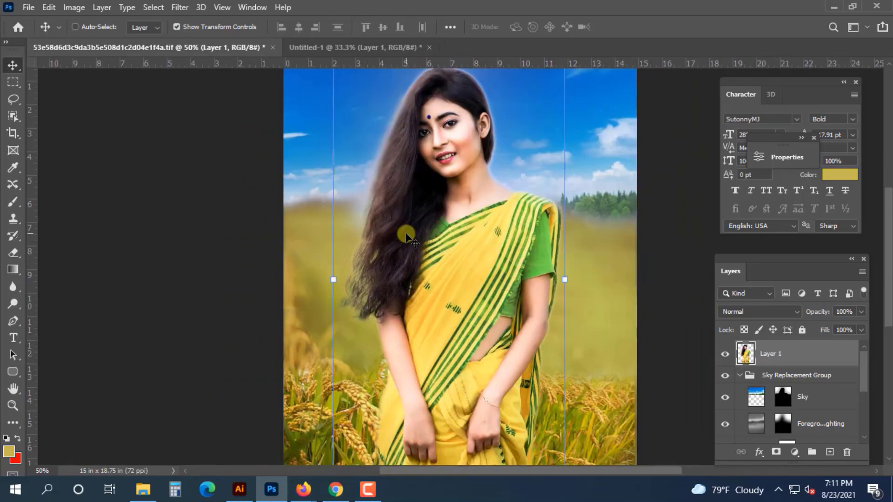
# Step: Deselect the woman's layer and flatten the whole image into a single Background layer
pyautogui.keyDown('ctrl'); pyautogui.click(251, 282); pyautogui.keyUp('ctrl')
pyautogui.hotkey('ctrl', '-')
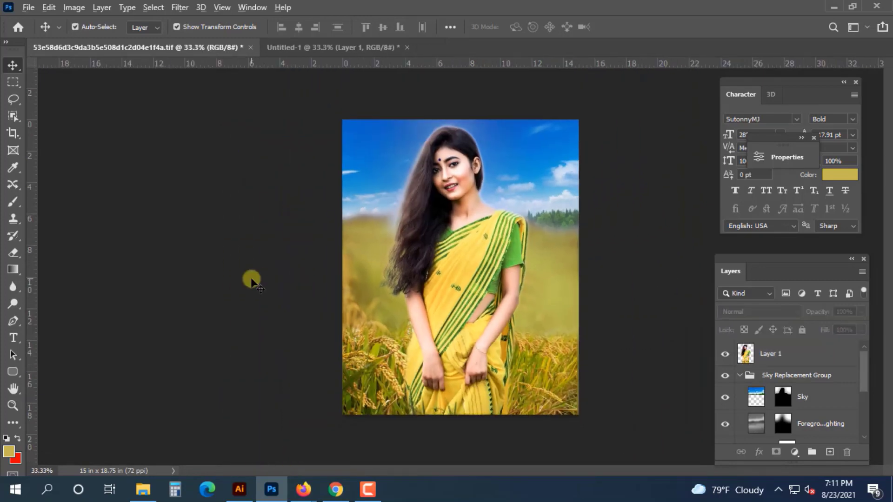
pyautogui.hotkey('alt', 'l')
pyautogui.press('f')
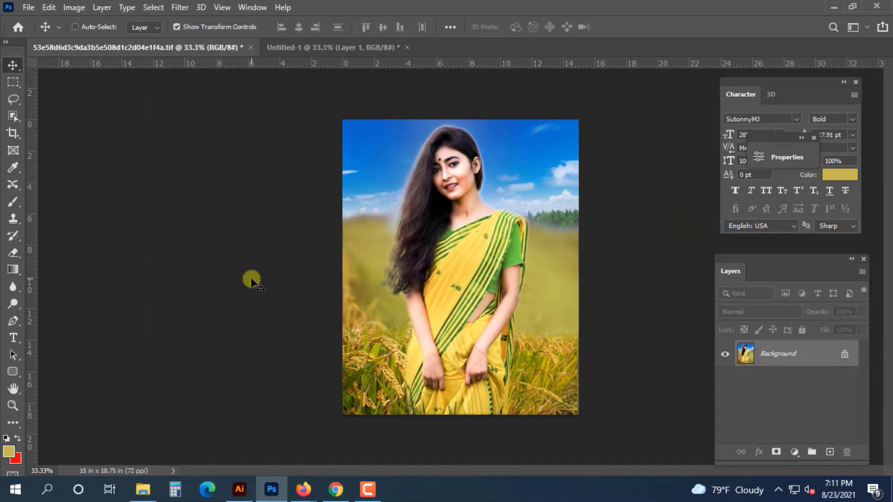
# Step: Convert the locked Background into a regular layer named Layer 0
pyautogui.hotkey('ctrl', '+')
pyautogui.doubleClick(790, 361)
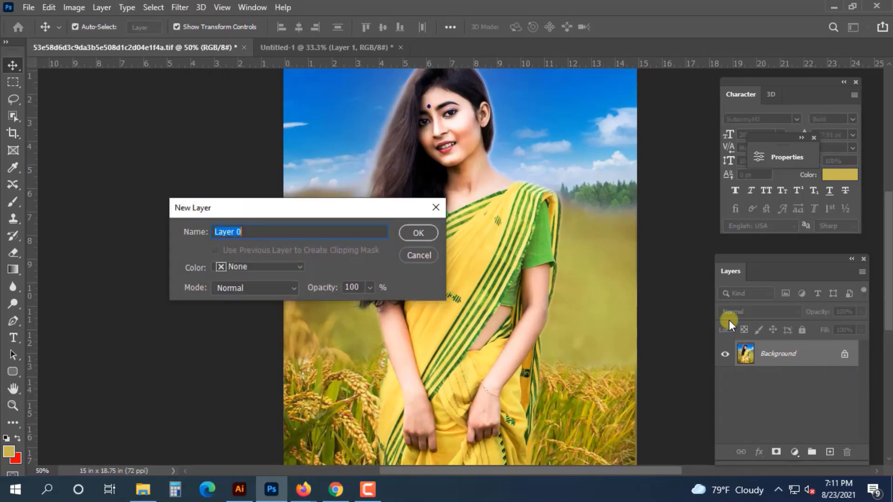
pyautogui.press('Return')
# Step: Choose the Clone Stamp tool for Layer 0 and reduce its brush size to 150 px
pyautogui.hotkey('ctrl', '+')
pyautogui.scroll(3, 577, 241)
pyautogui.scroll(2, 567, 309)
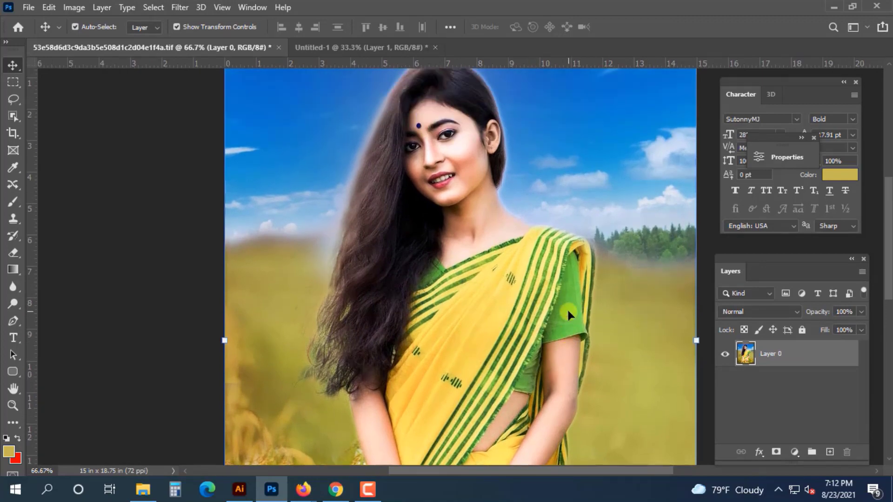
pyautogui.hotkey('ctrl', '+')
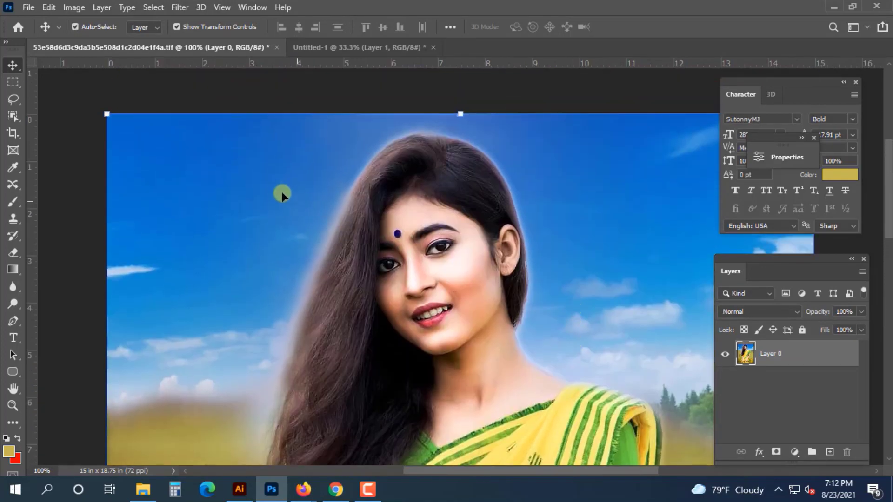
pyautogui.rightClick(281, 193)
pyautogui.click(288, 198)
pyautogui.click(18, 217)
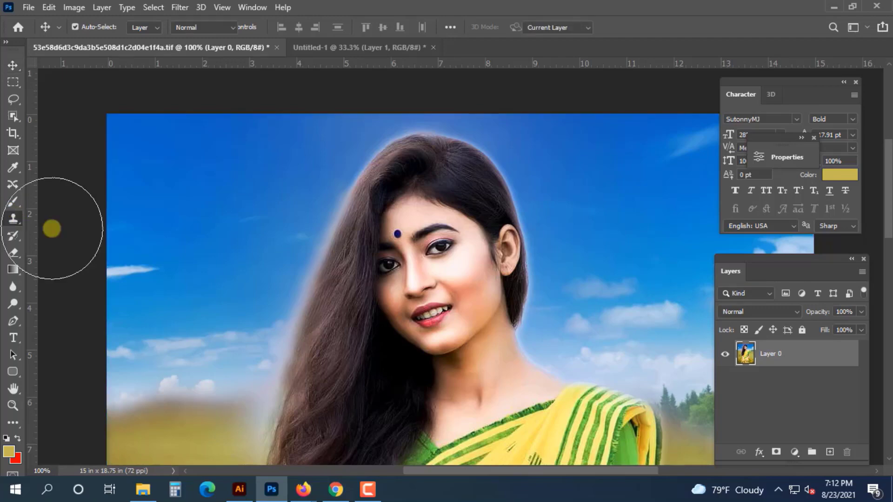
pyautogui.press('[')
pyautogui.press('[')
pyautogui.press('[')
pyautogui.press('[')
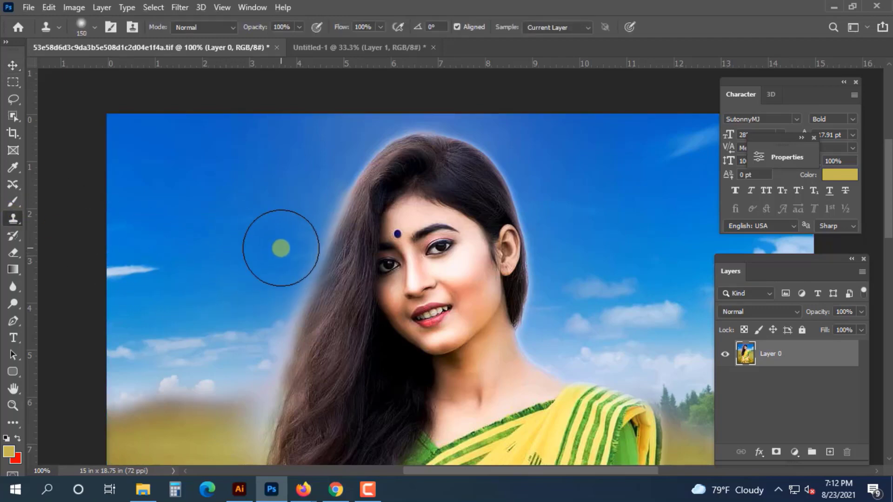
# Step: Clone clean blue sky over the pale halo around the woman's crown and the outer edge of her long hair
pyautogui.moveTo(277, 282)
pyautogui.mouseDown()
pyautogui.moveTo(273, 321)
pyautogui.moveTo(277, 313)
pyautogui.mouseUp()
pyautogui.keyDown('alt'); pyautogui.click(271, 252); pyautogui.keyUp('alt')
pyautogui.moveTo(302, 225)
pyautogui.mouseDown()
pyautogui.moveTo(275, 315)
pyautogui.moveTo(249, 259)
pyautogui.mouseUp()
pyautogui.hotkey('ctrl', 'z')
pyautogui.keyDown('alt'); pyautogui.click(272, 204); pyautogui.keyUp('alt')
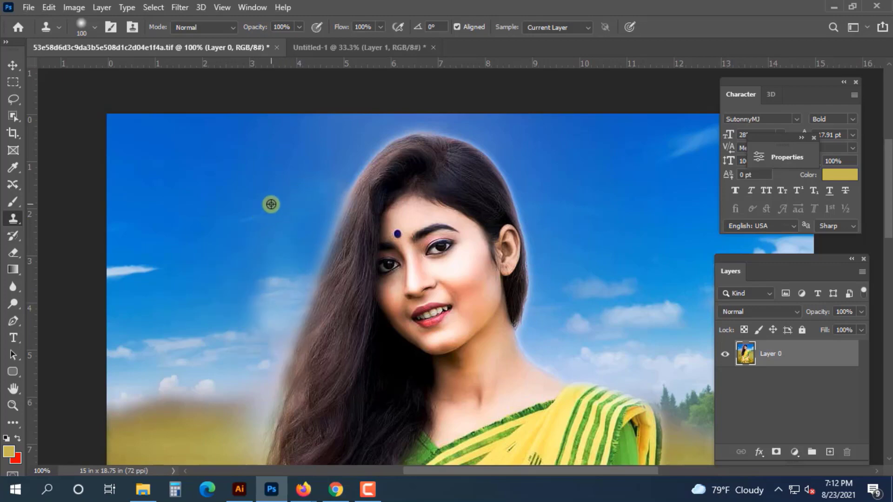
pyautogui.moveTo(389, 117); pyautogui.dragTo(317, 183)
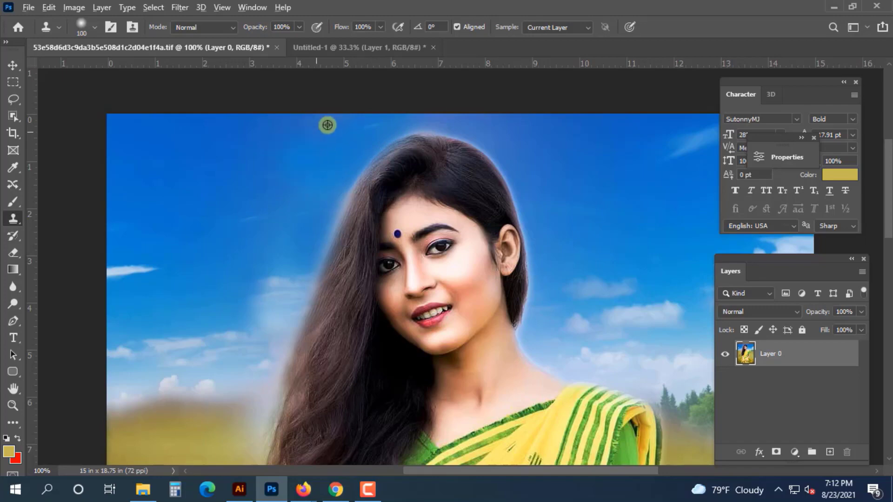
pyautogui.keyDown('alt'); pyautogui.click(341, 112); pyautogui.keyUp('alt')
pyautogui.moveTo(445, 110)
pyautogui.mouseDown()
pyautogui.moveTo(490, 117)
pyautogui.moveTo(520, 153)
pyautogui.moveTo(564, 178)
pyautogui.mouseUp()
pyautogui.hotkey('ctrl', 'z')
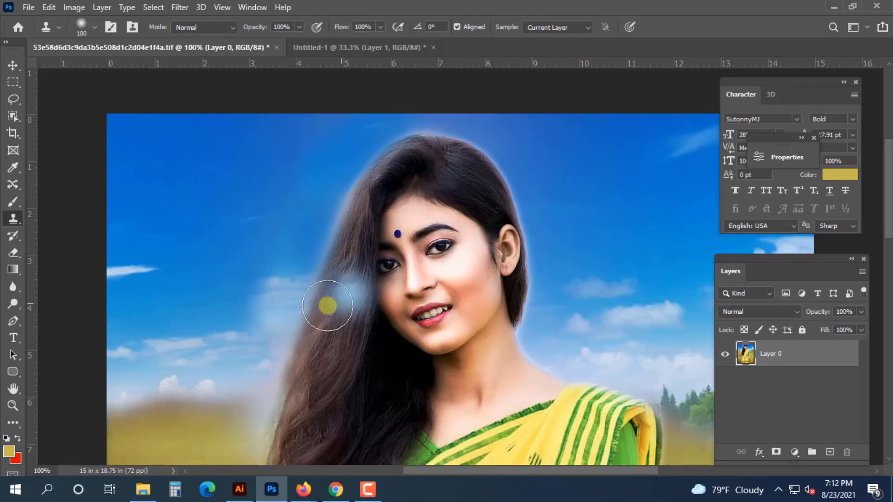
# Step: Clone sky over the pale cloud patch beside the woman's long hair, working down towards the field's horizon
pyautogui.scroll(-5, 232, 317)
pyautogui.moveTo(265, 262)
pyautogui.mouseDown()
pyautogui.moveTo(258, 288)
pyautogui.moveTo(251, 246)
pyautogui.mouseUp()
pyautogui.keyDown('alt'); pyautogui.click(278, 167); pyautogui.keyUp('alt')
pyautogui.moveTo(279, 186); pyautogui.dragTo(260, 265)
pyautogui.scroll(2, 260, 265)
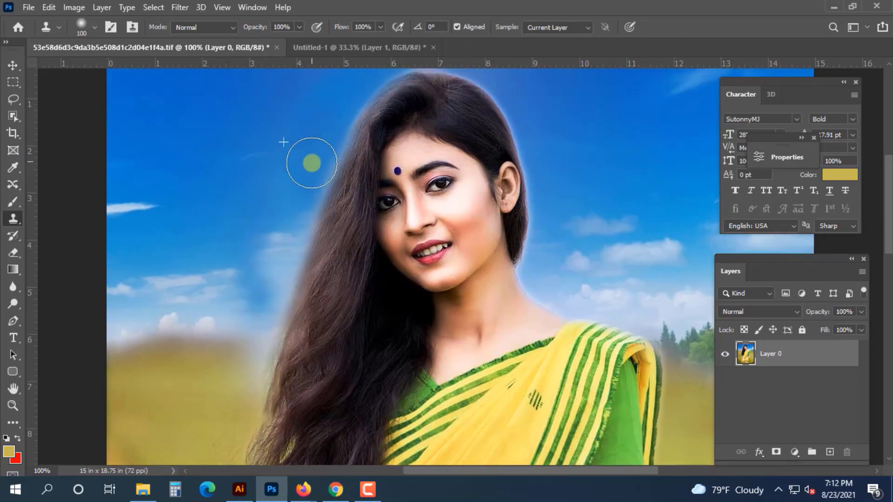
pyautogui.scroll(-2, 293, 211)
pyautogui.moveTo(292, 187); pyautogui.dragTo(284, 202)
pyautogui.keyDown('alt'); pyautogui.click(240, 182); pyautogui.keyUp('alt')
pyautogui.click(274, 234)
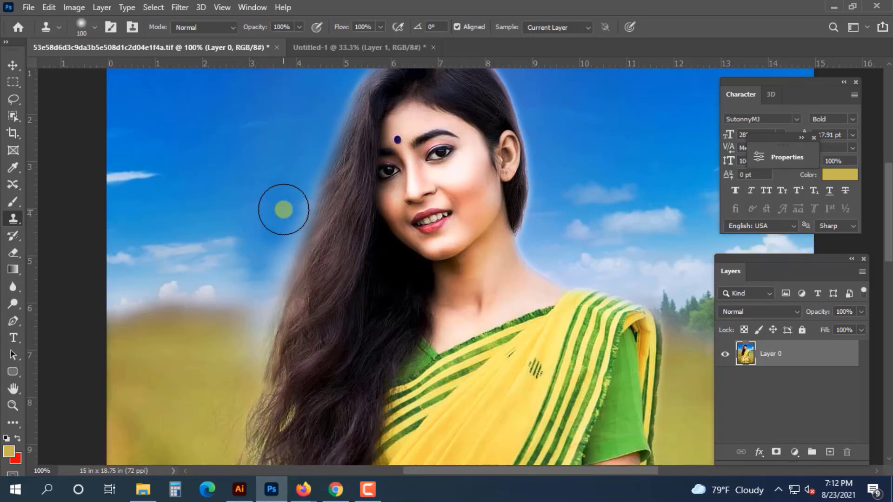
pyautogui.scroll(-3, 285, 206)
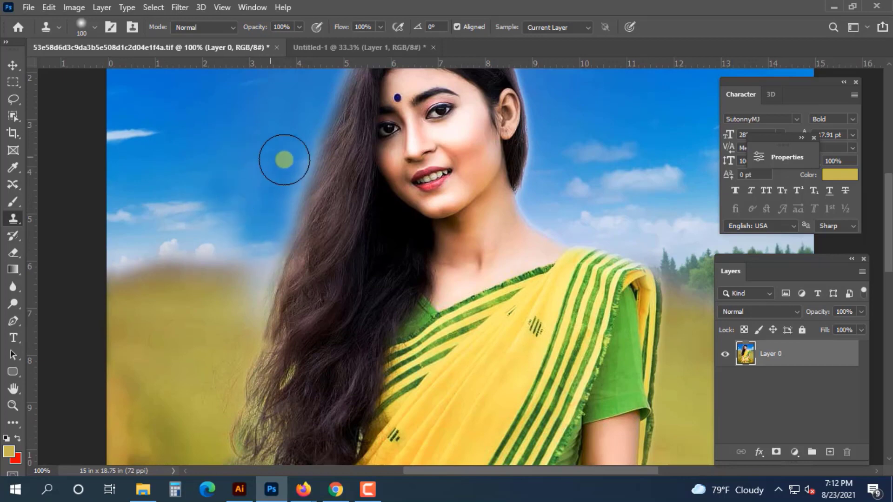
pyautogui.scroll(-1, 289, 219)
# Step: Reduce the Clone Stamp brush to 60 px and retouch the sky along the ear side of the woman's hair
pyautogui.scroll(9, 558, 223)
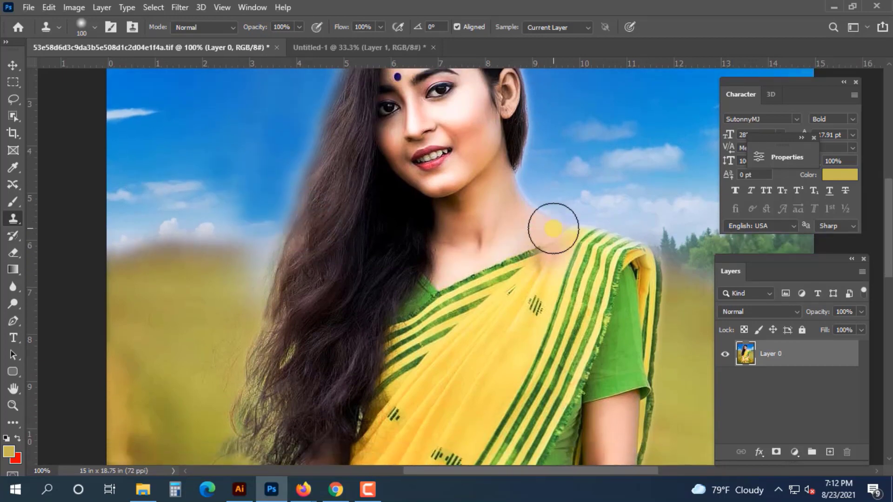
pyautogui.press('[')
pyautogui.press('[')
pyautogui.press('[')
pyautogui.press('[')
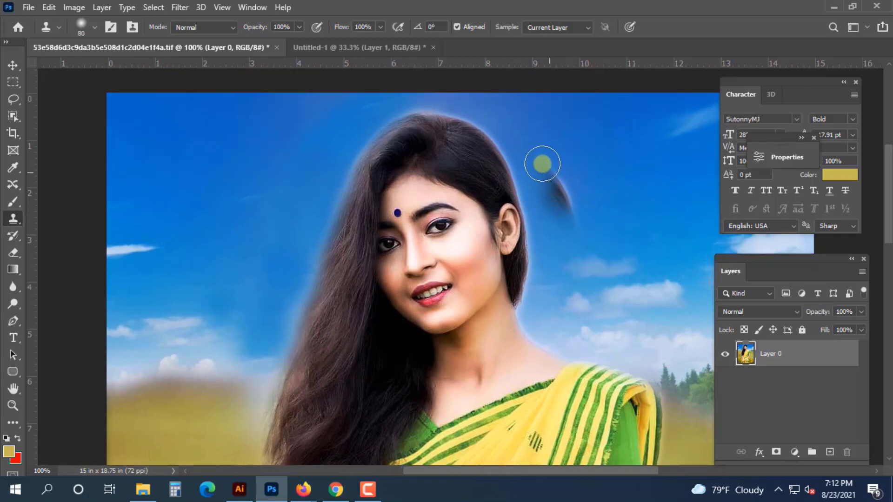
pyautogui.scroll(2, 475, 112)
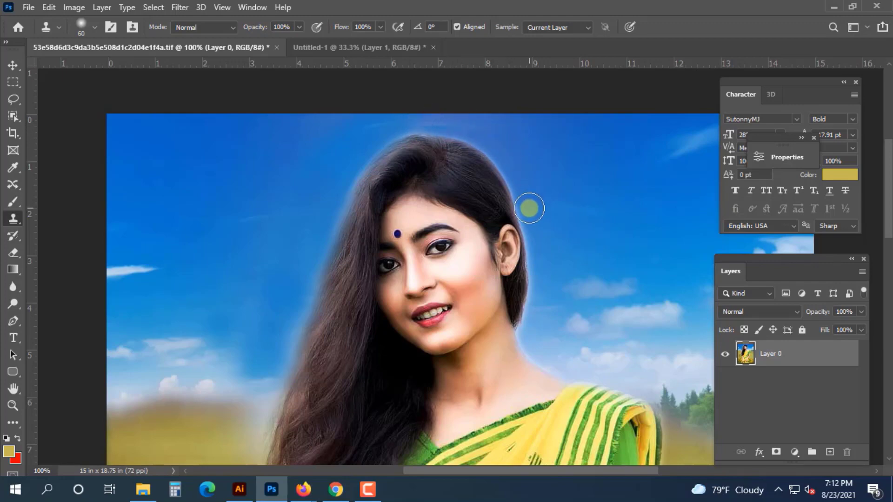
pyautogui.scroll(-2, 546, 242)
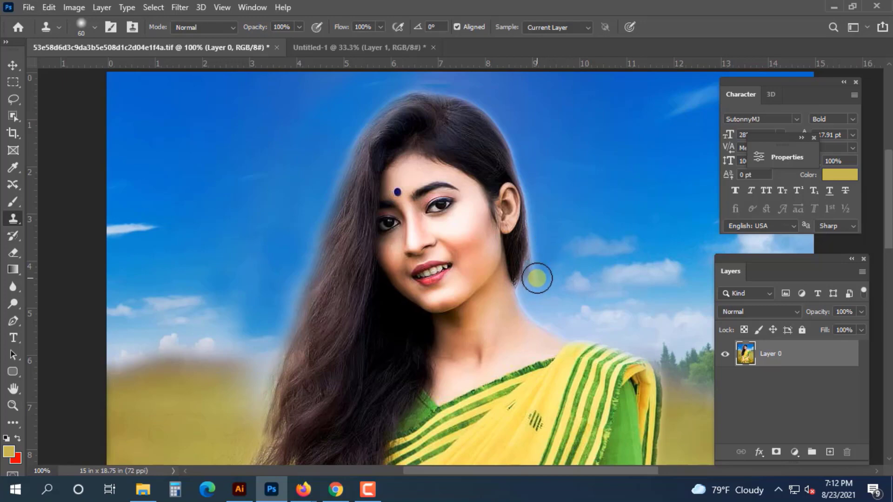
# Step: Examine the woman's cutout edges from the sari and hair ends up to the top of her head
pyautogui.scroll(-10, 535, 273)
pyautogui.scroll(1, 465, 238)
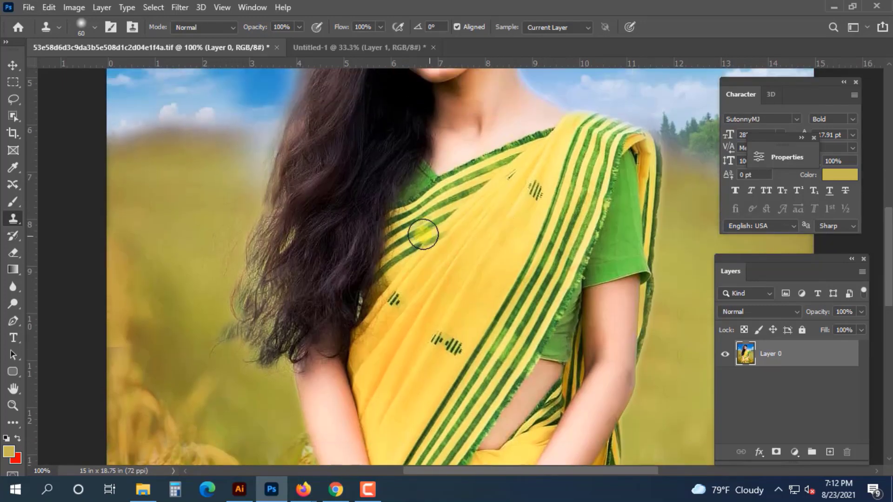
pyautogui.scroll(3, 311, 235)
pyautogui.scroll(6, 311, 235)
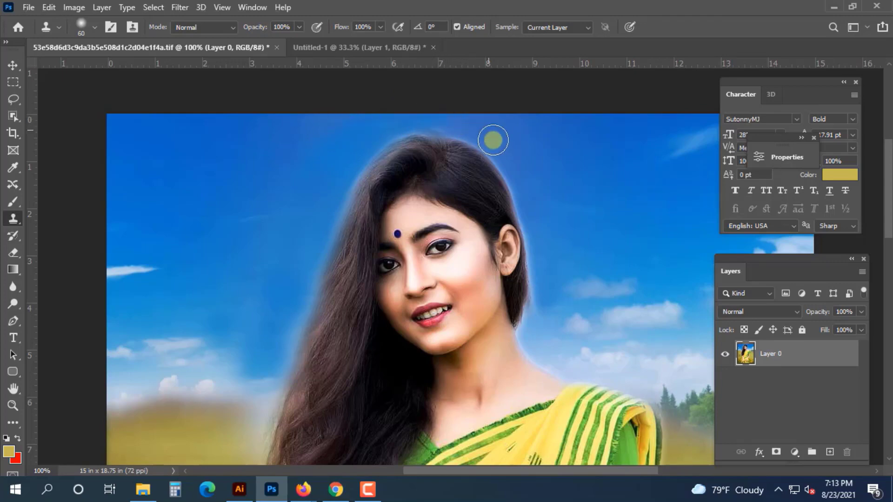
pyautogui.scroll(-1, 511, 142)
pyautogui.scroll(3, 537, 150)
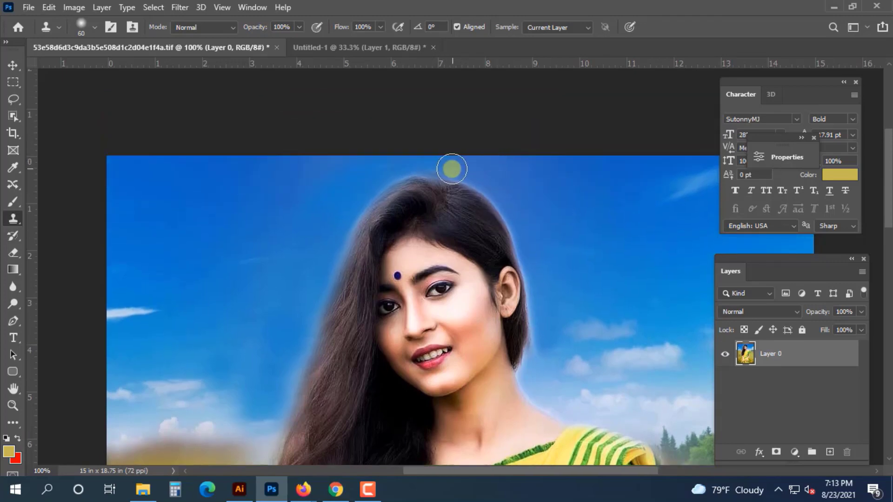
# Step: Finish the cloning by switching to the Move tool and deselecting Layer 0 with the whole portrait in view
pyautogui.hotkey('ctrl', '-')
pyautogui.hotkey('ctrl', '-')
pyautogui.hotkey('ctrl', '-')
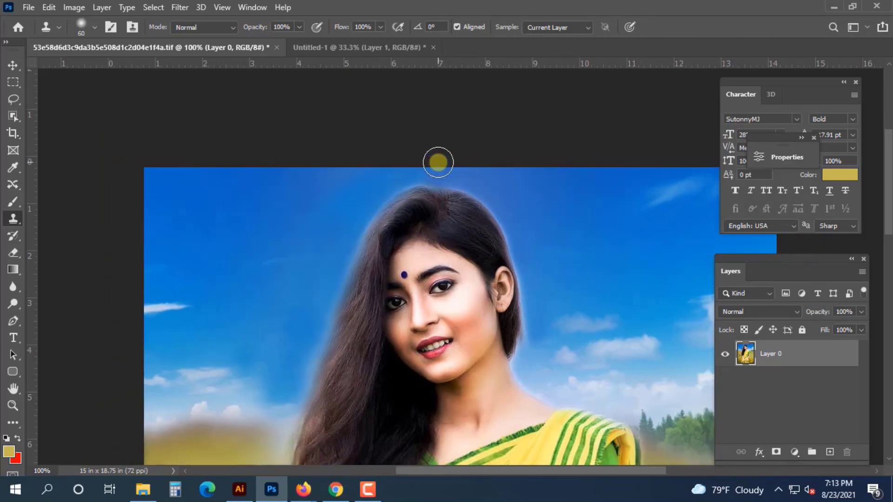
pyautogui.click(10, 69)
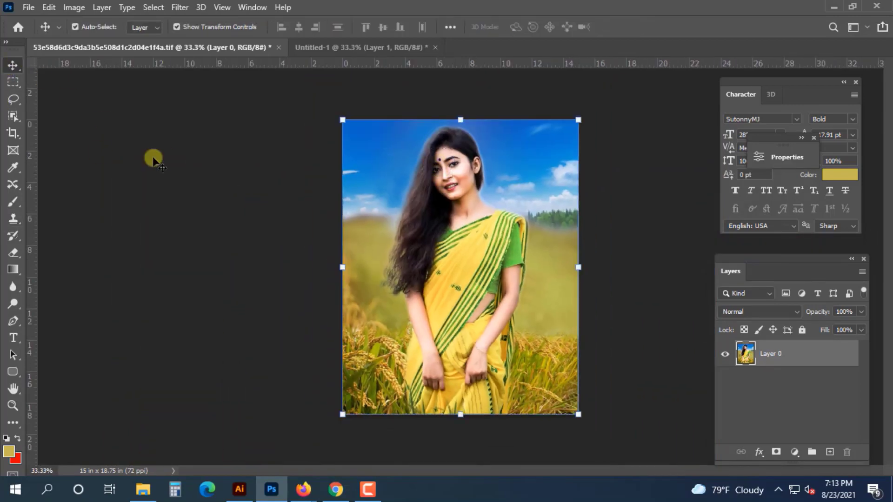
pyautogui.click(227, 261)
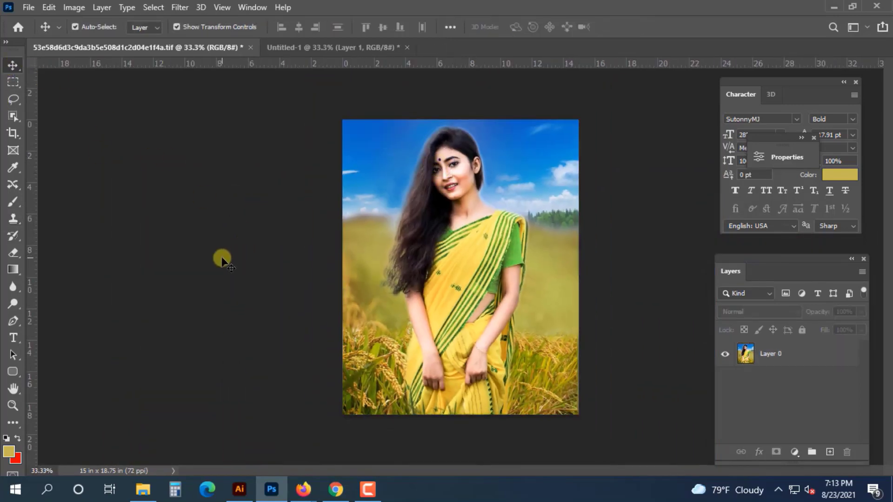